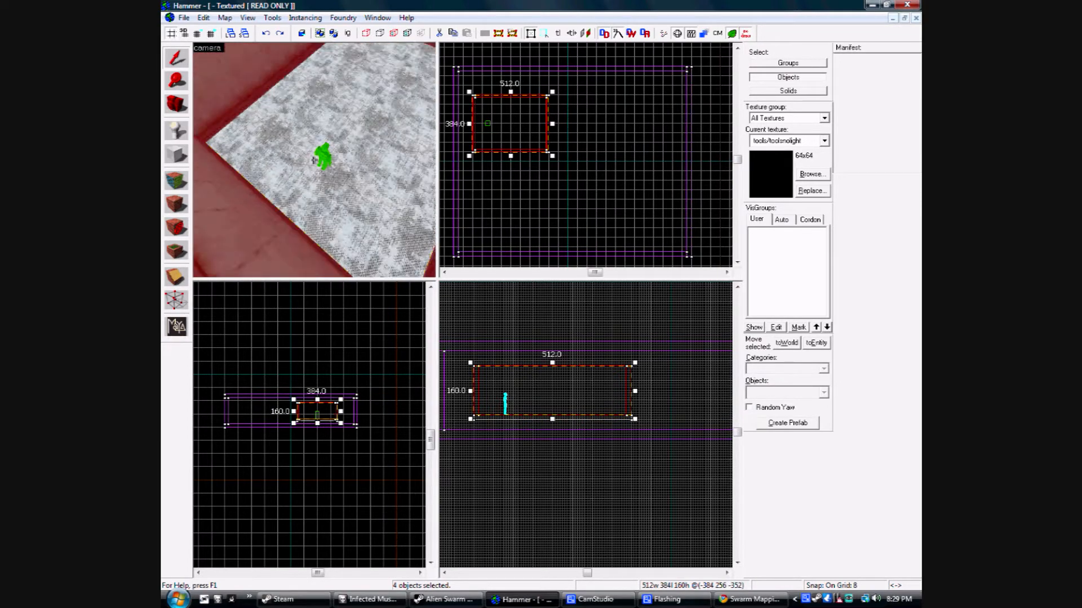
- Switch to the Swarm Mapping basics wiki page in the browser and review its Camera Angle guidelines for south walls
key("z")
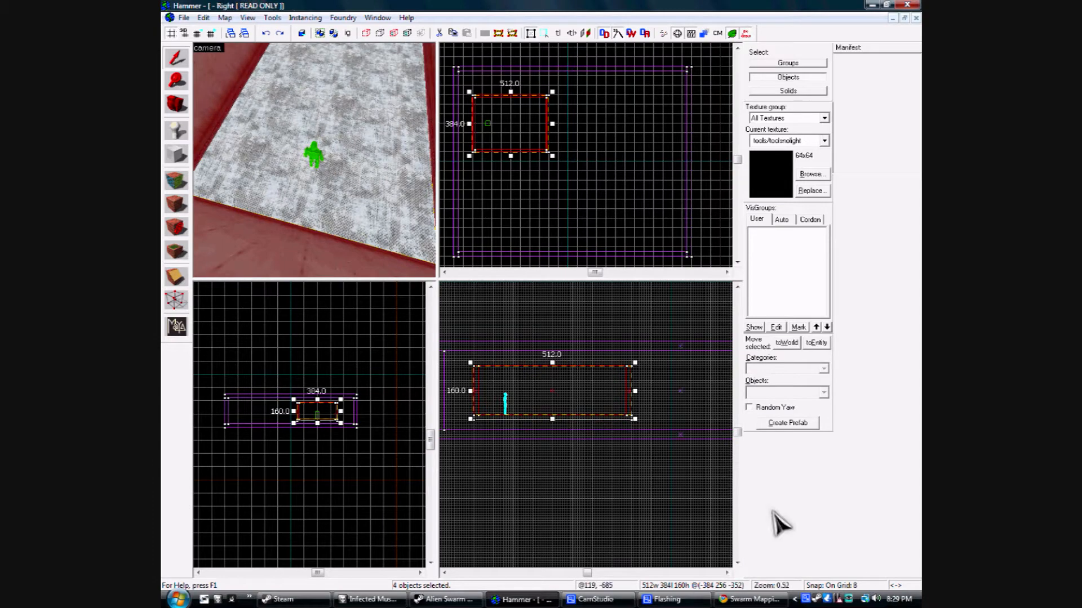
left_click(772, 604)
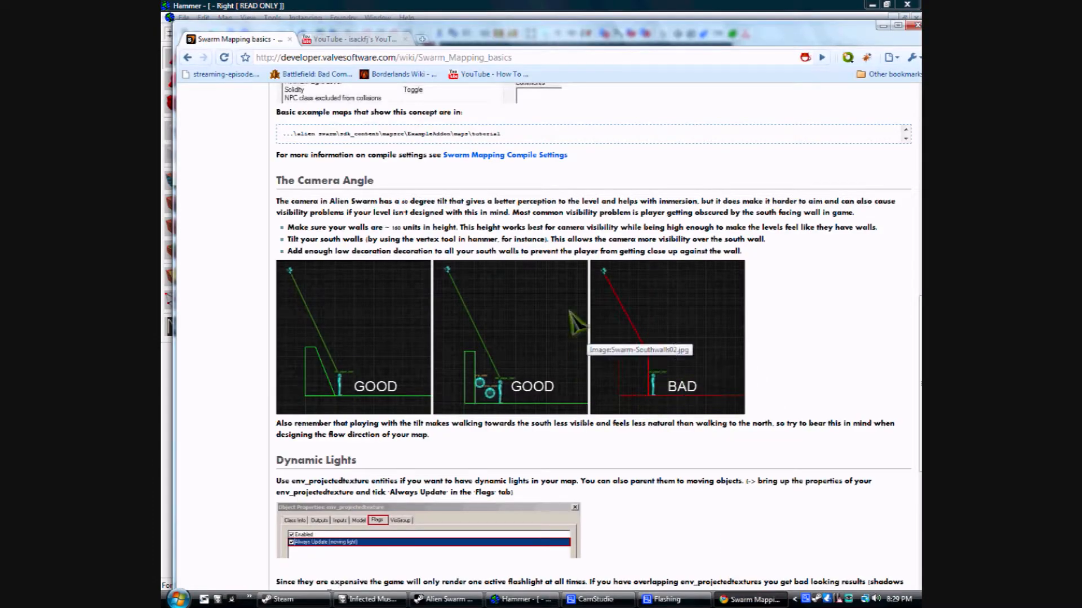
scroll(457, 315, "up", 5)
scroll(463, 339, "up", 6)
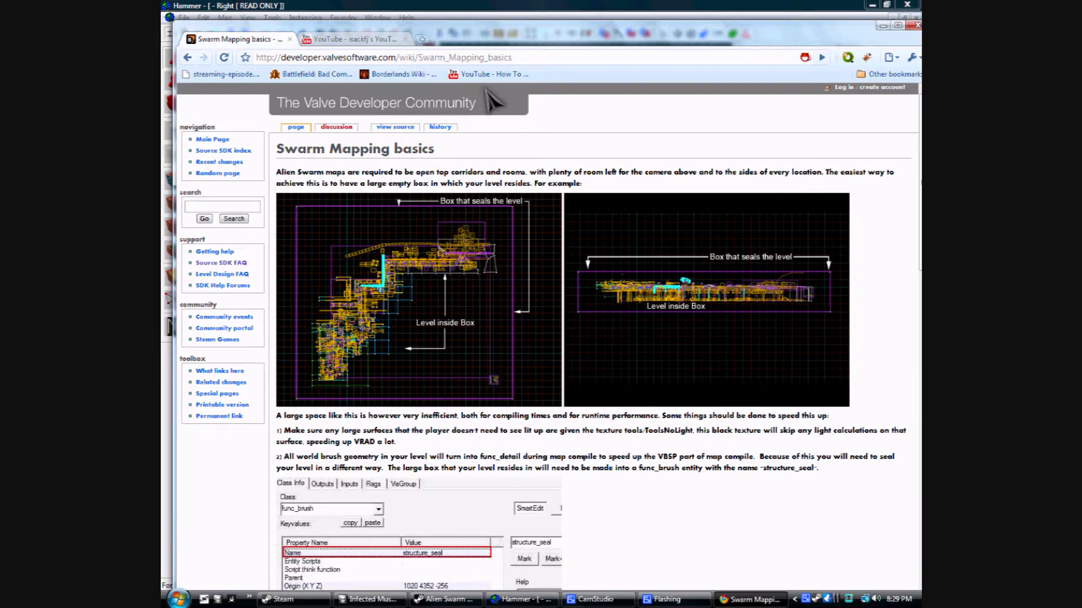
scroll(533, 163, "down", 20)
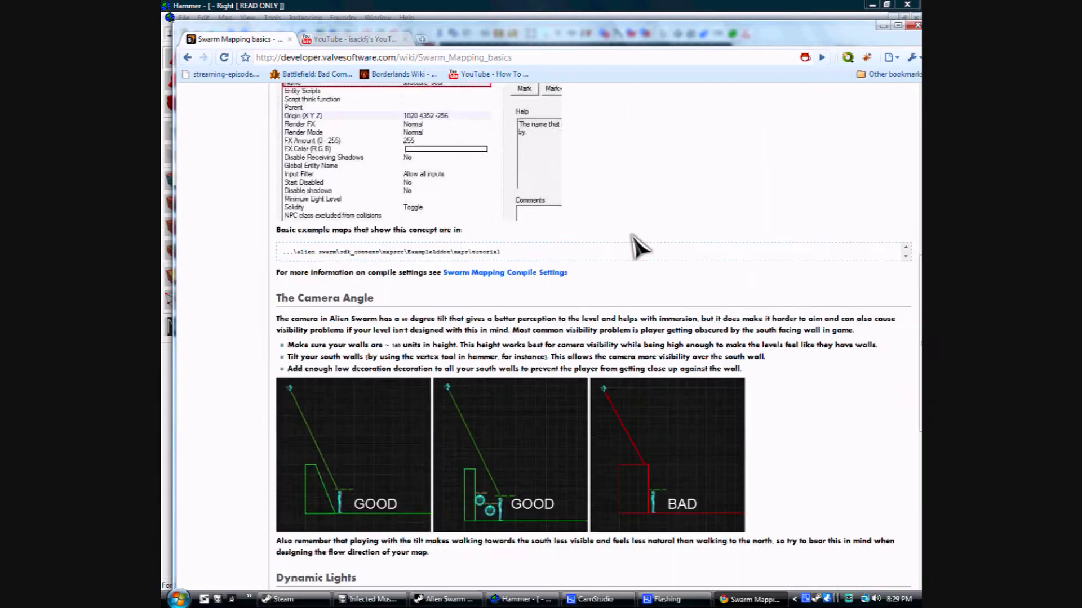
scroll(662, 279, "up", 10)
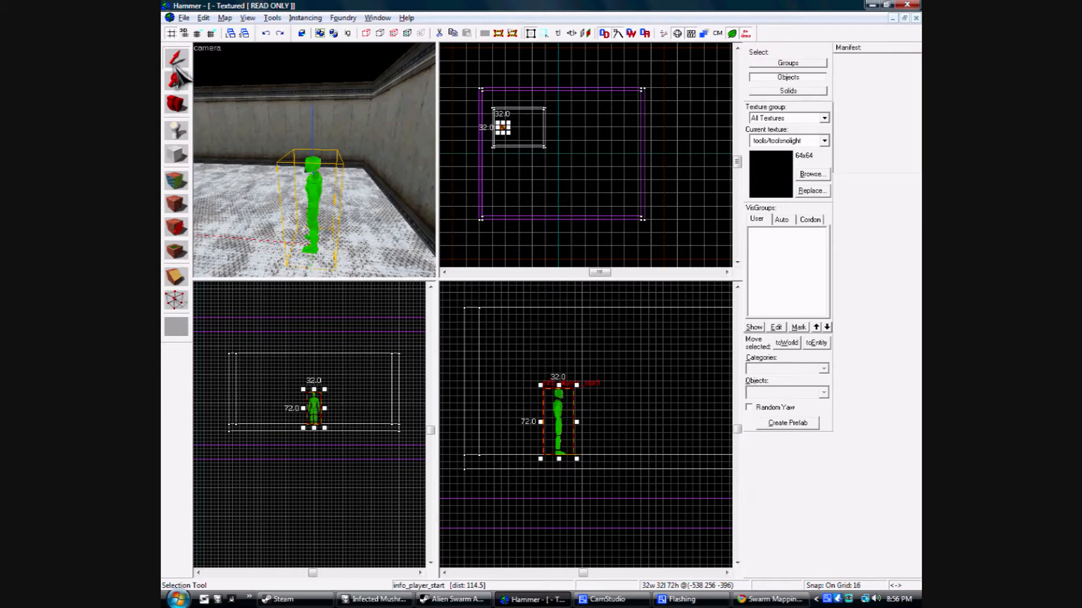
- Move the info_player_start entity closer to the room's south wall, to about X -400, Y 168
scroll(515, 144, "up", 3)
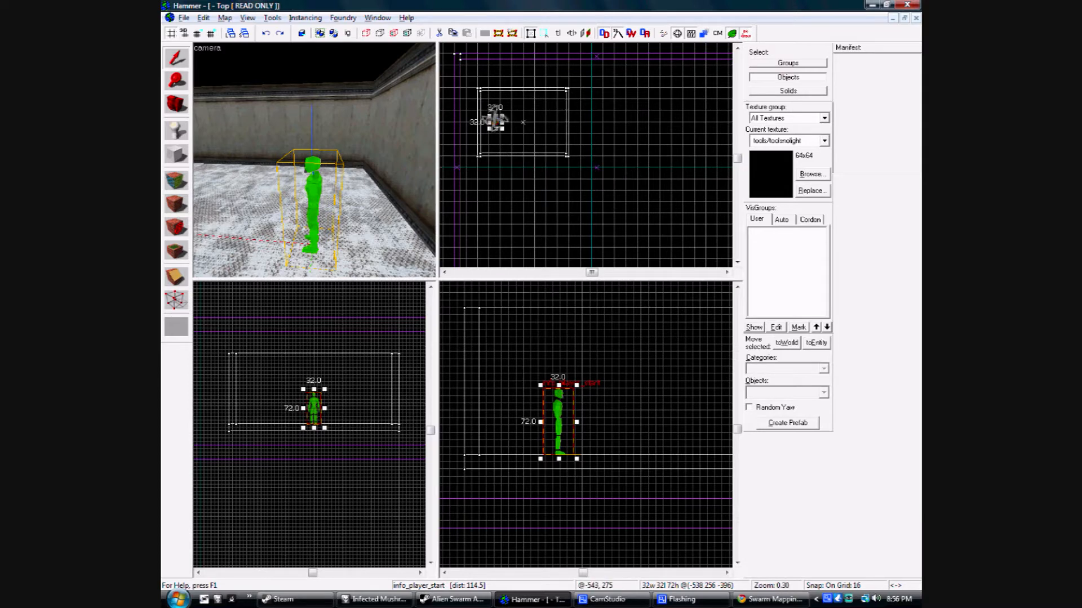
left_click_drag(495, 121, 520, 135)
key("z")
key("w")
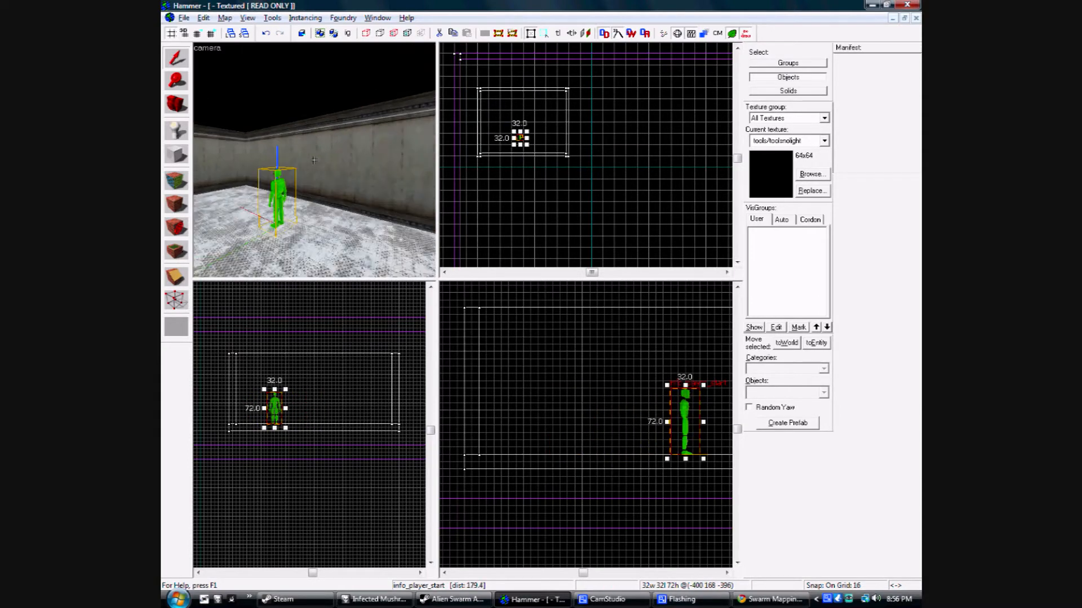
- Select the south wall brush and pick its inner bottom vertices with the Vertex tool
left_click(314, 160)
key("s")
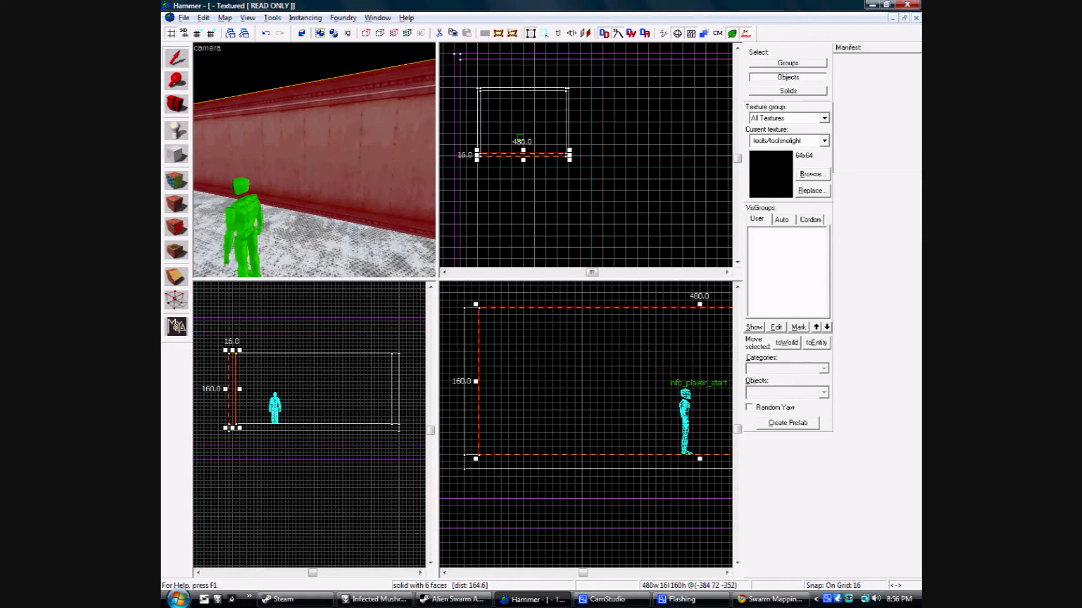
left_click(185, 301)
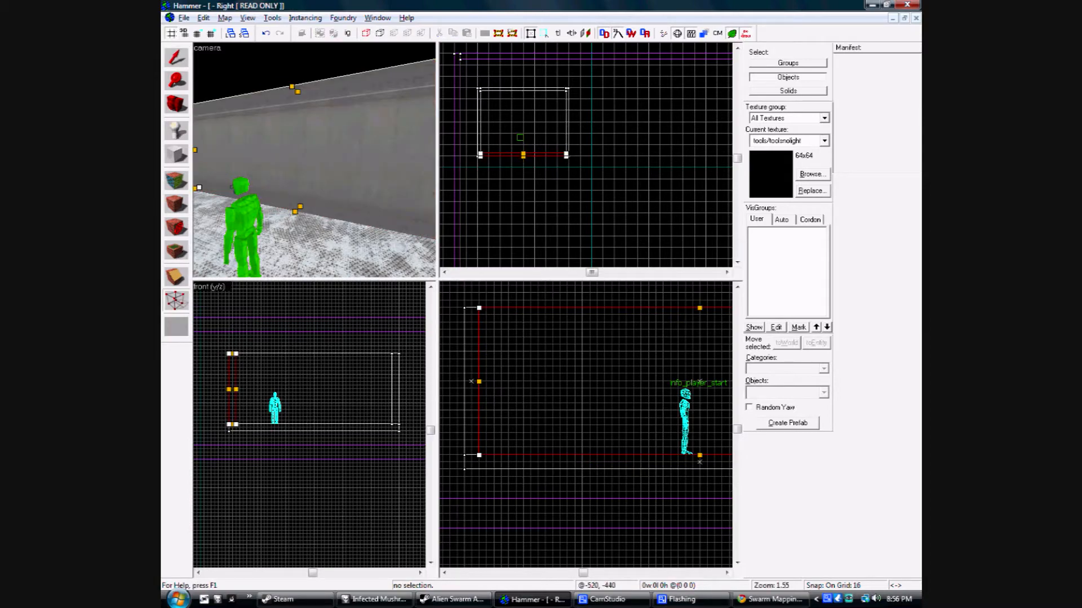
scroll(239, 418, "up", 6)
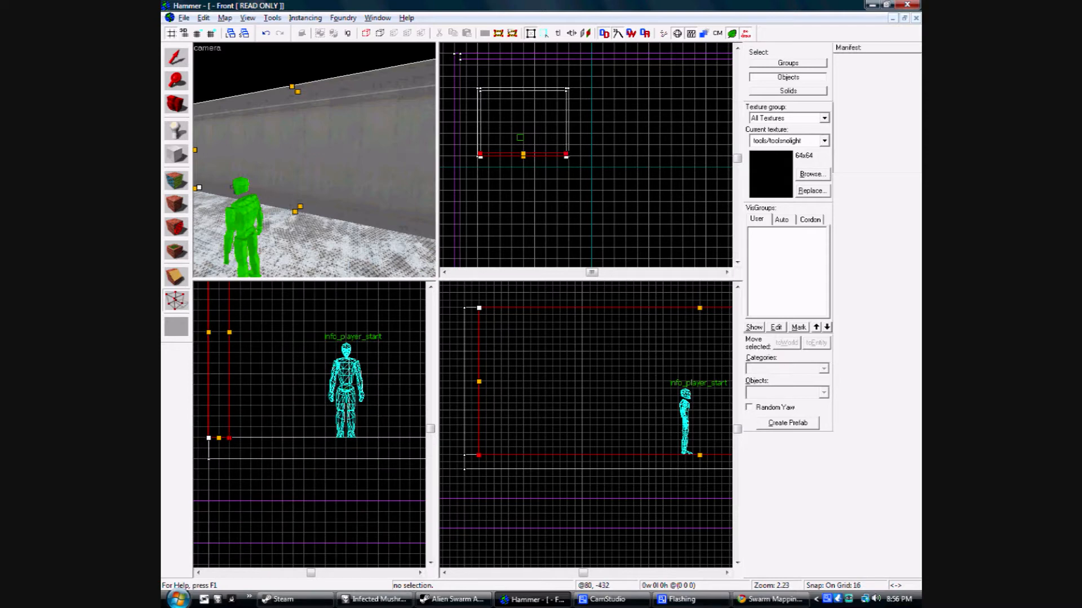
- Examine the picked bottom vertices along the south wall from inside the room in the 3D view
key("z")
key("w")
key("a")
key("w")
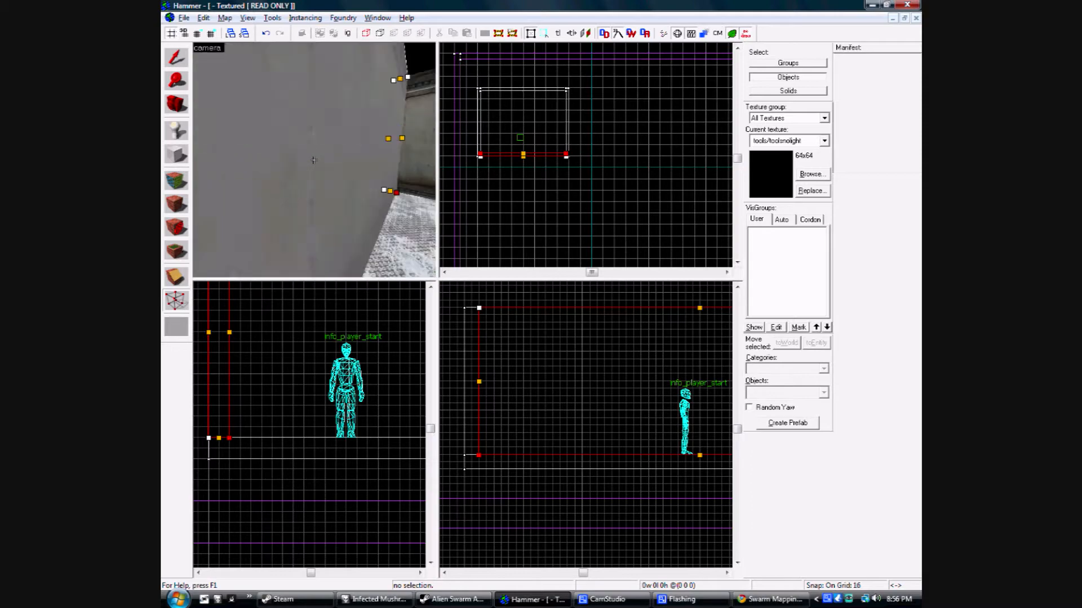
key("w")
key("w")
key("w")
key("s")
key("w")
key("s")
key("w")
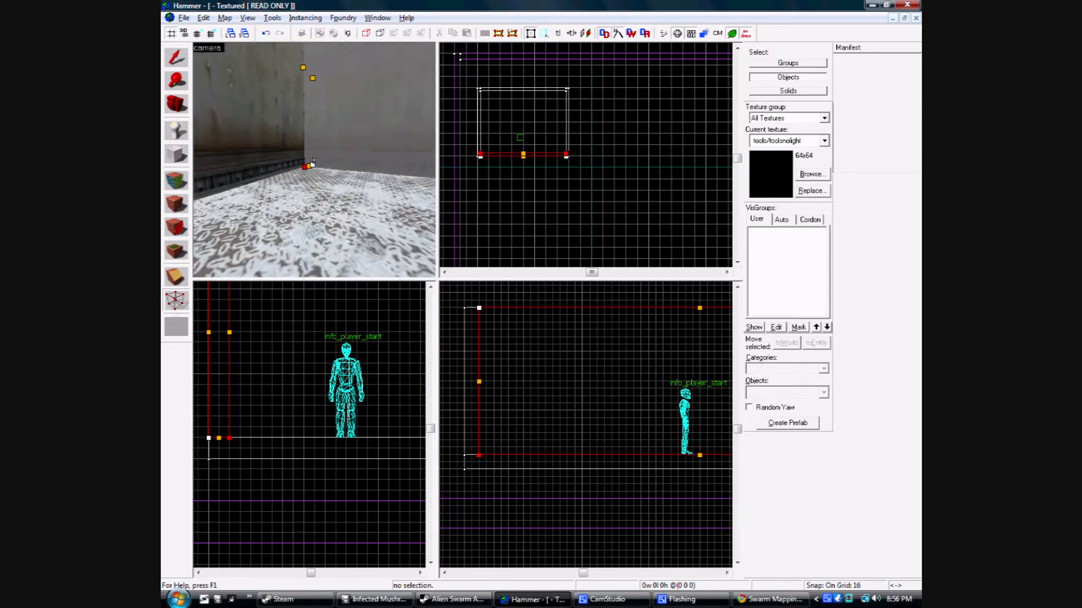
key("s")
key("w")
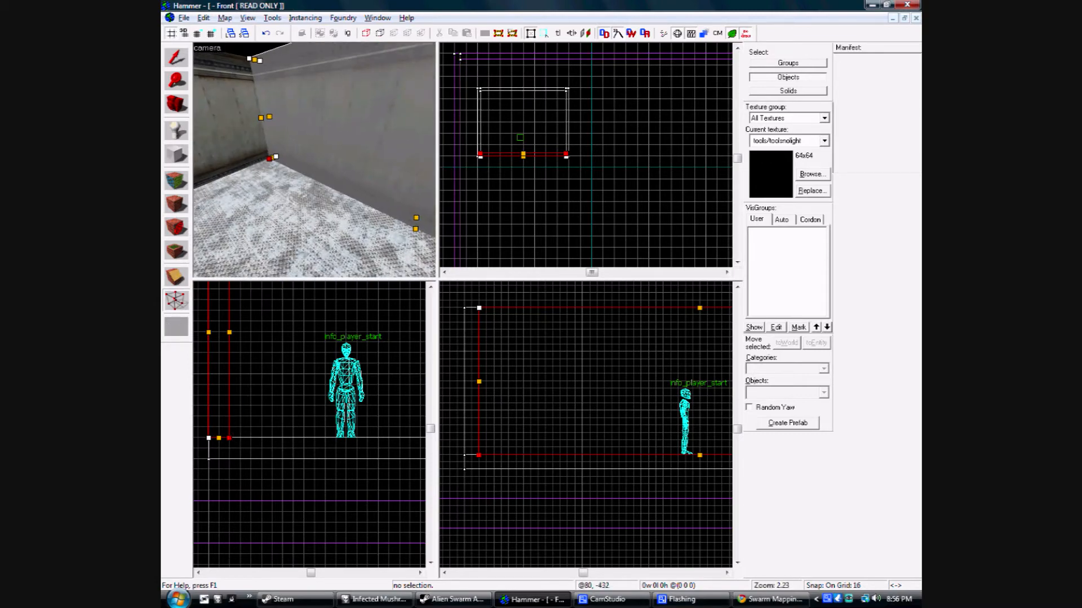
- Move the south wall's inner bottom vertices 32 units into the room to slant the wall, and reselect the brush as an object
left_click_drag(229, 438, 272, 438)
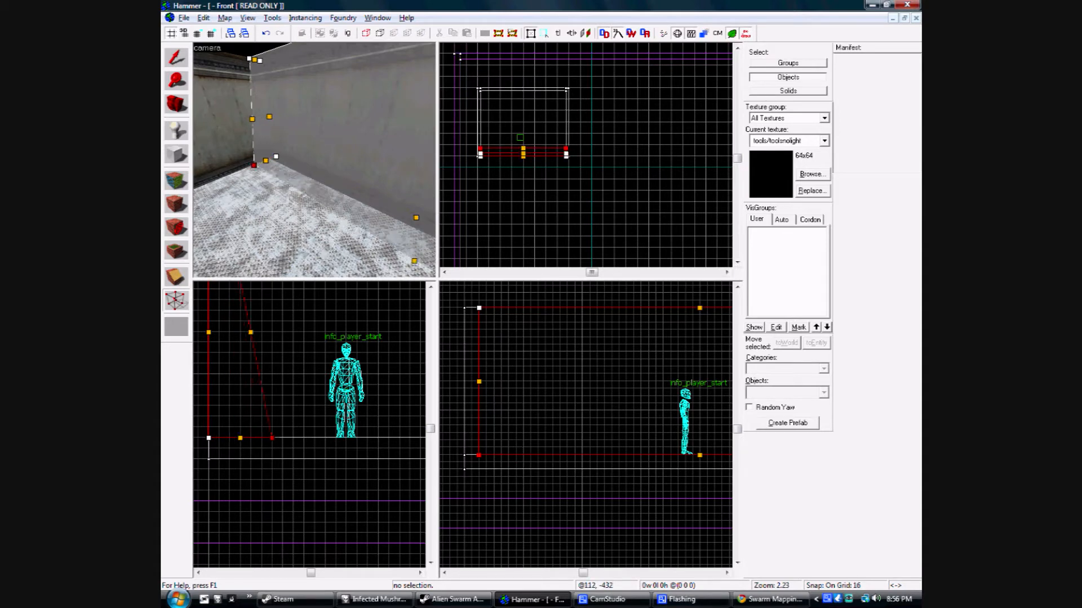
left_click(175, 58)
left_click(252, 122)
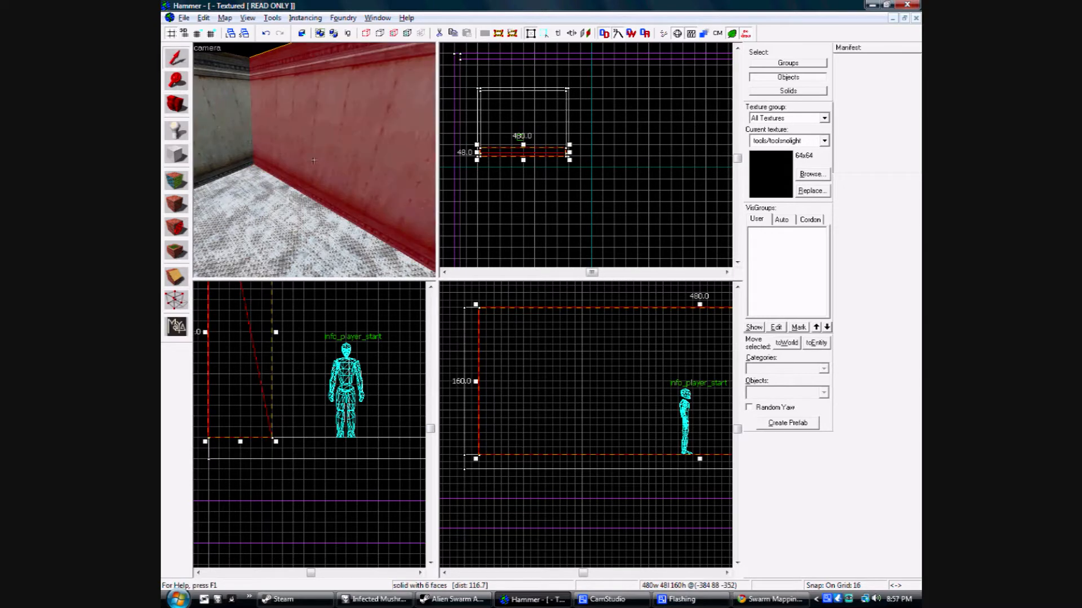
- Inspect the slanted south wall in the 3D and front views and compare it with the adjoining vertical walls
key("s")
key("w")
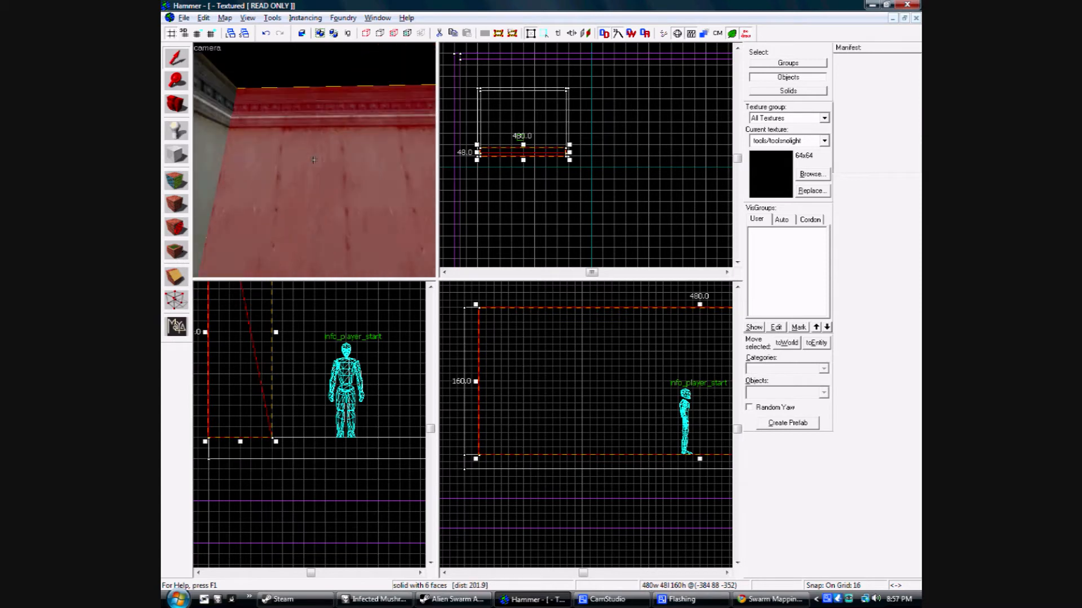
key("w")
key("z")
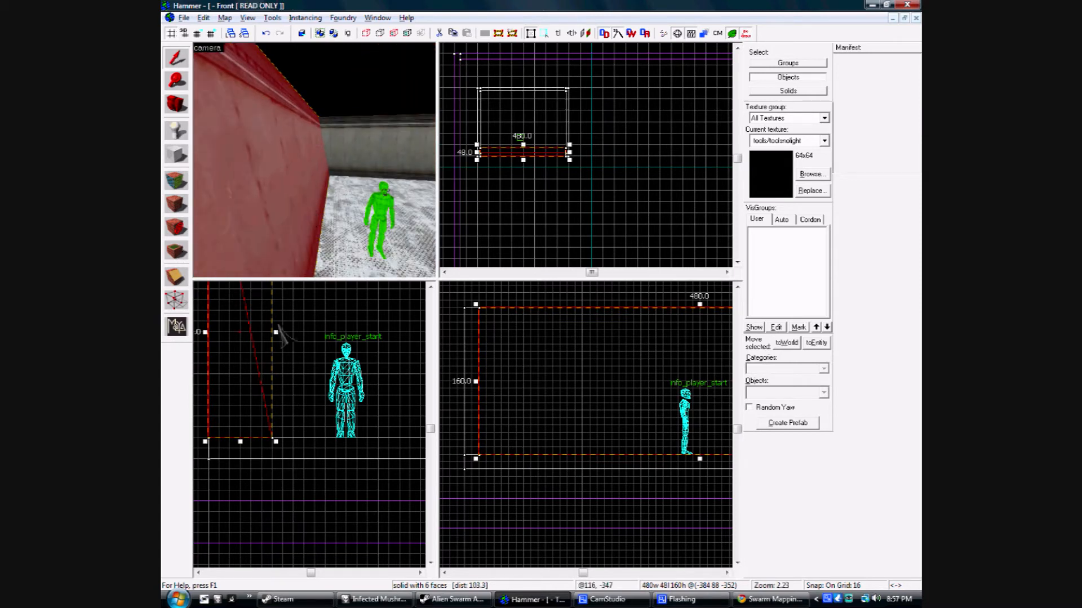
scroll(258, 386, "down", 5)
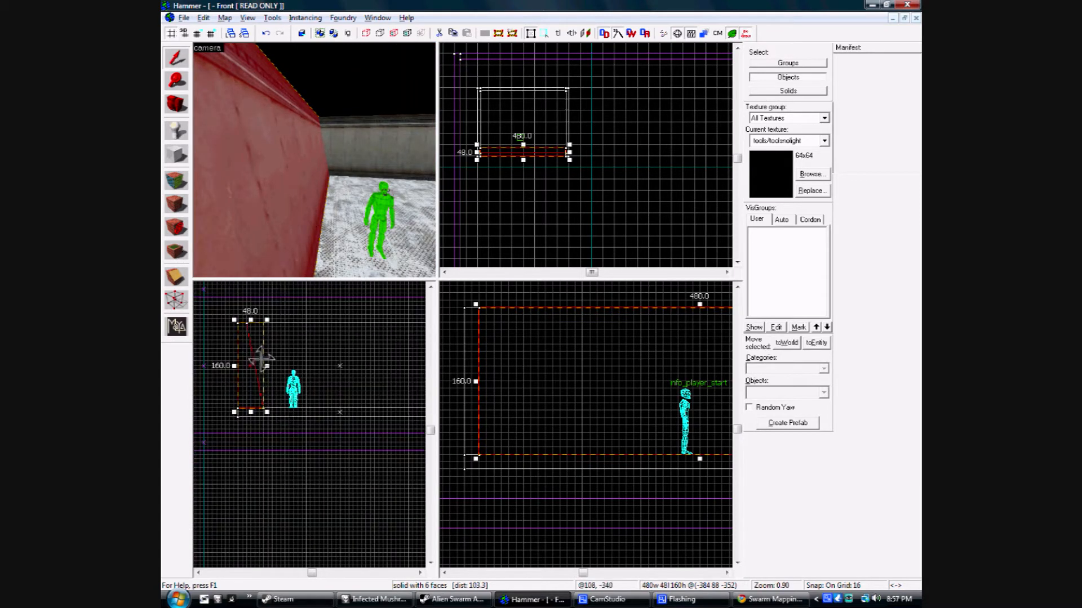
key("z")
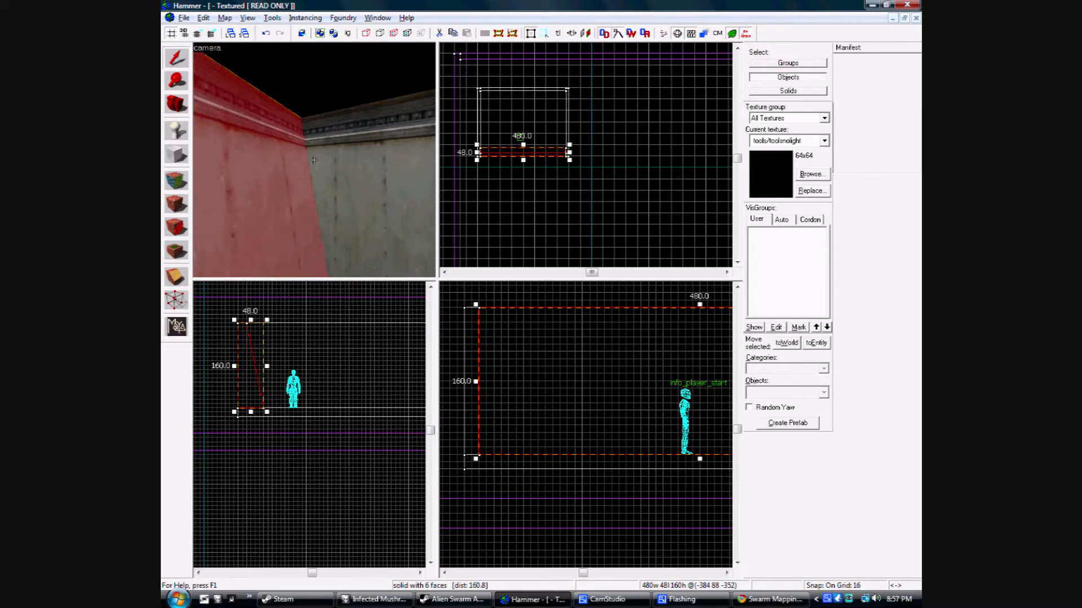
key("s")
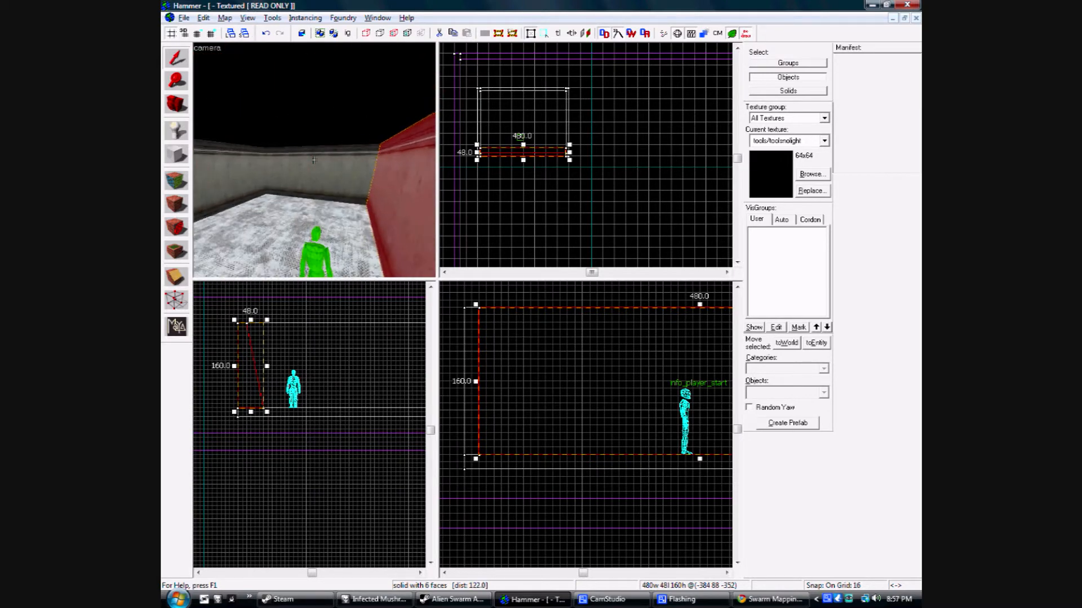
key("w")
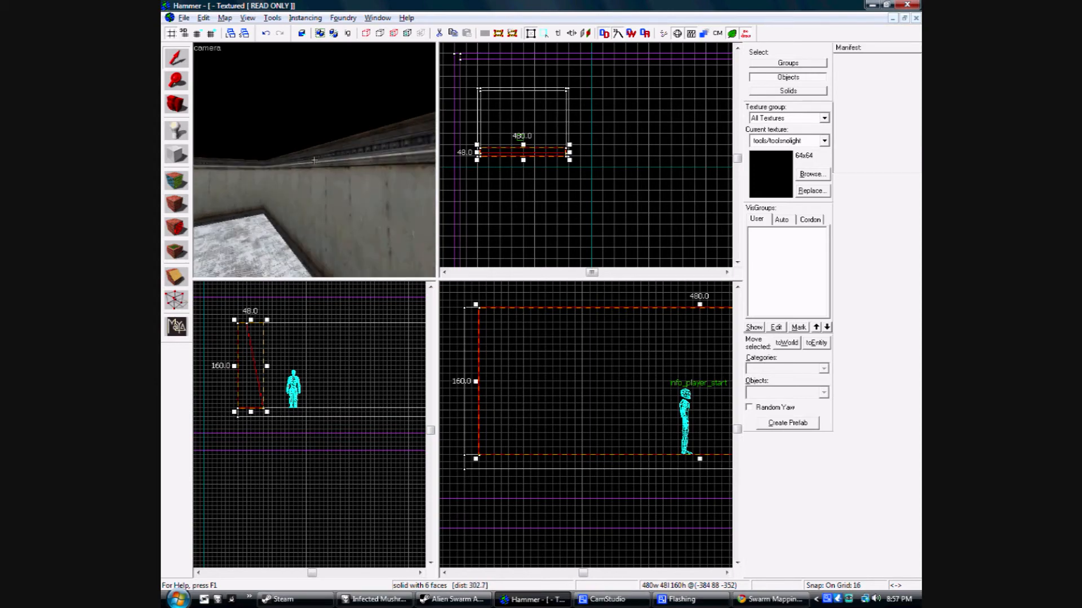
key("w")
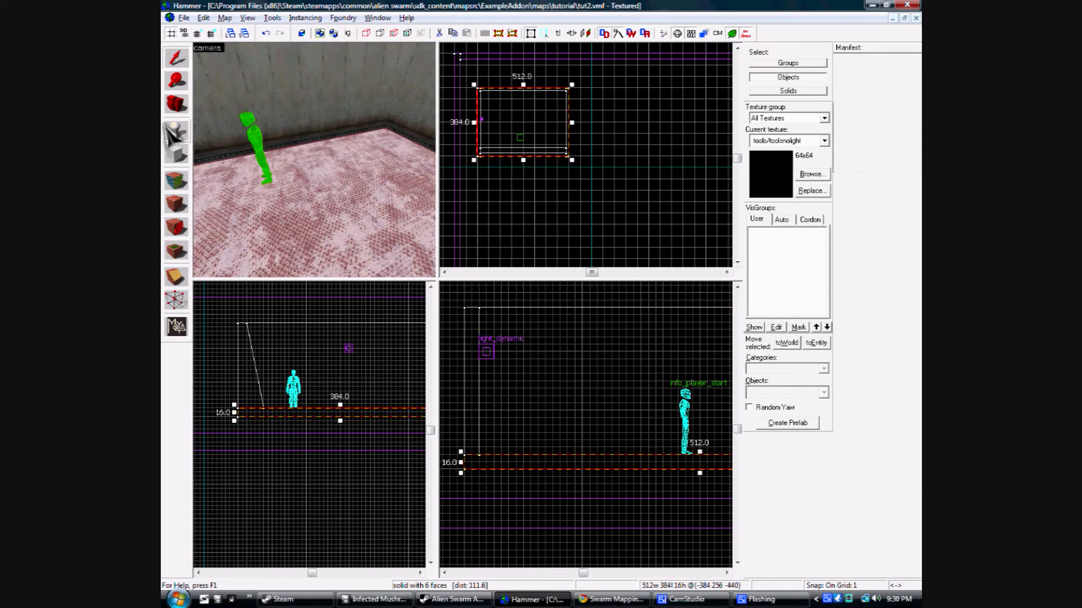
- Place an env_tonemap_controller entity on the room's floor
left_click(174, 140)
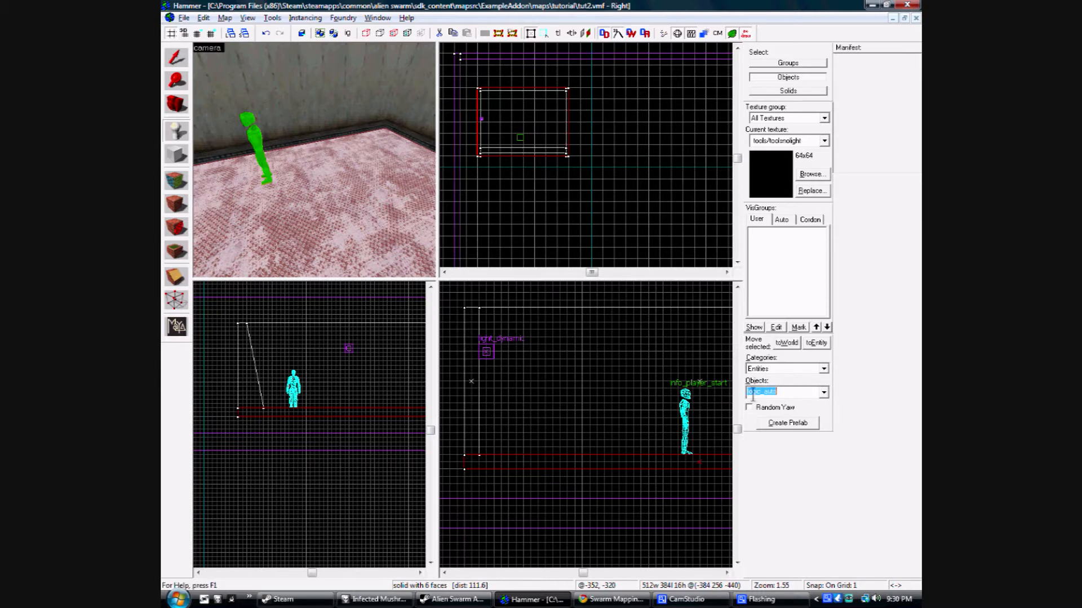
type("en")
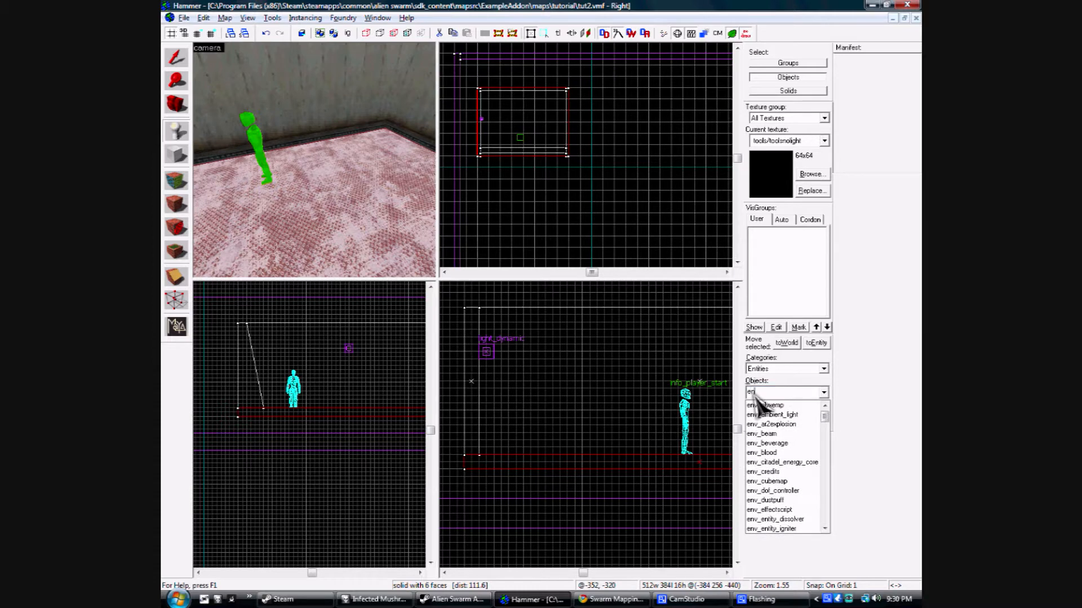
type("v_tonemap")
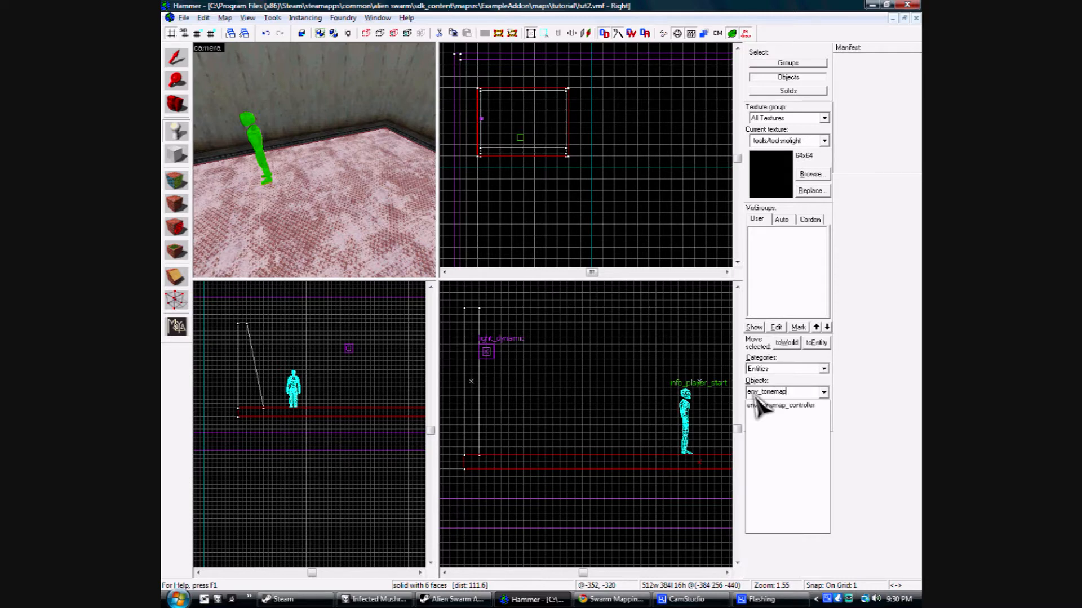
left_click(761, 406)
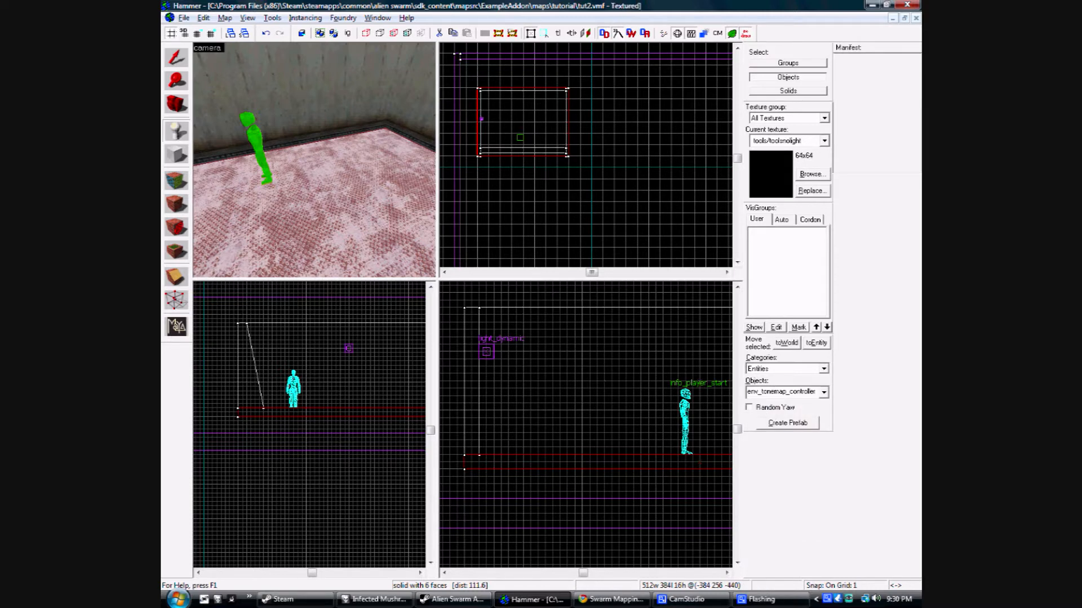
left_click(358, 150)
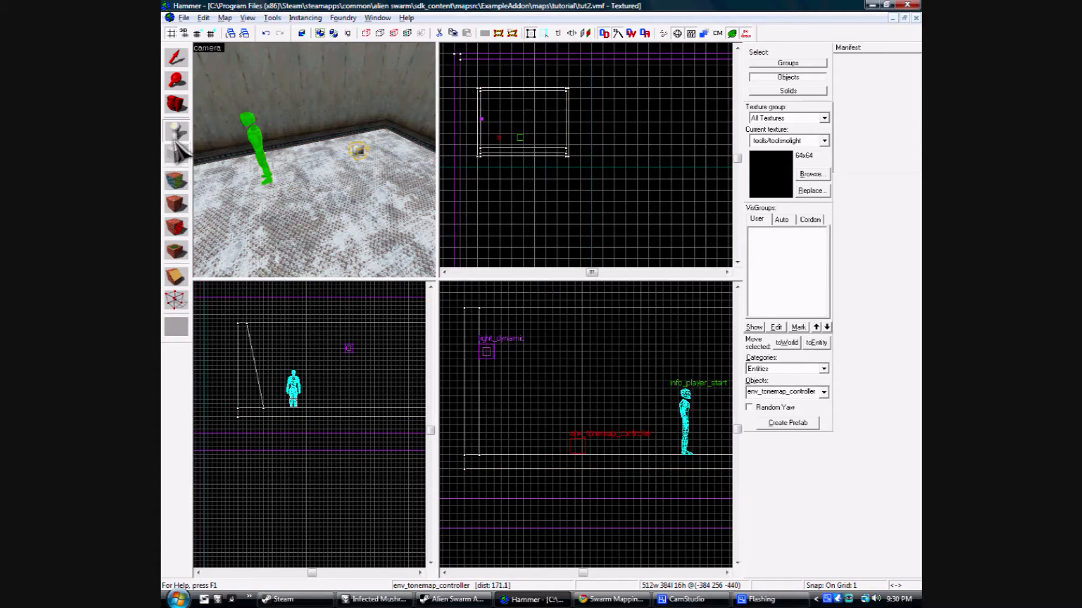
- Place an env_soundscape entity on the floor between the player start and the env_tonemap_controller
left_click(811, 394)
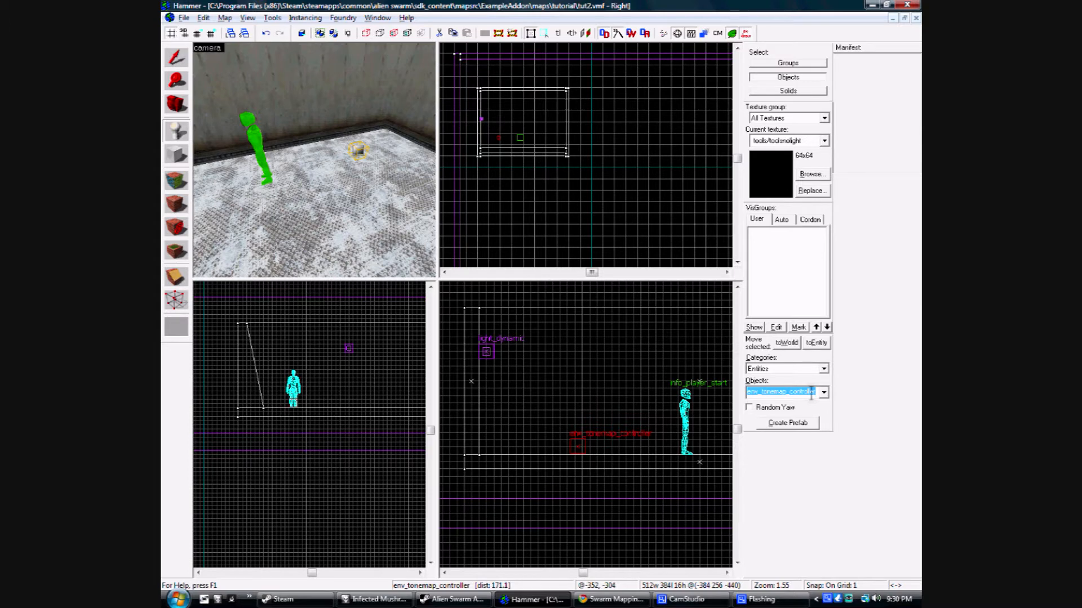
type("env")
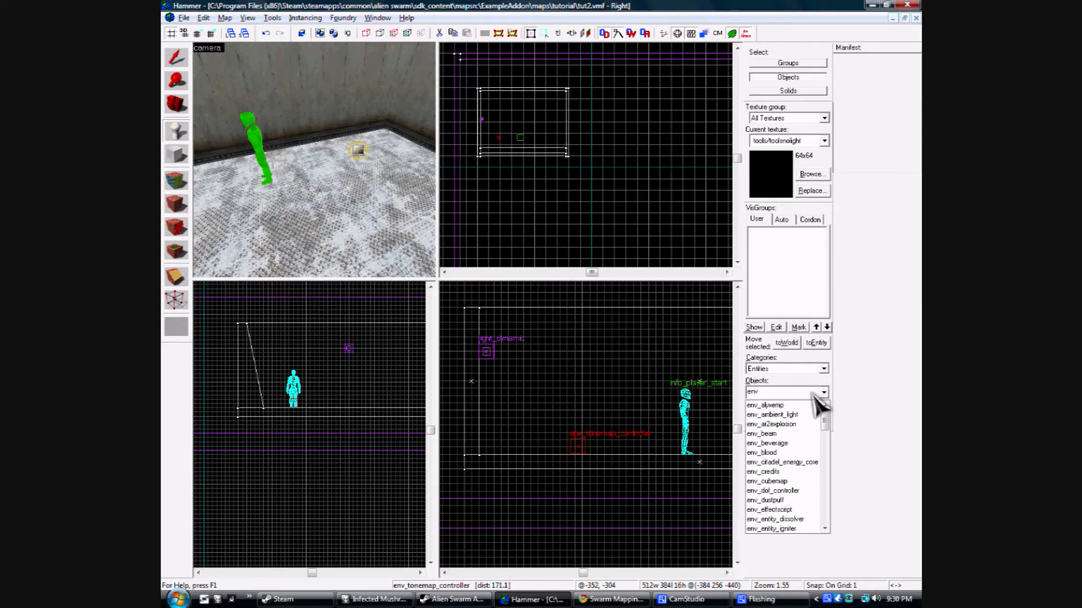
type("_sound")
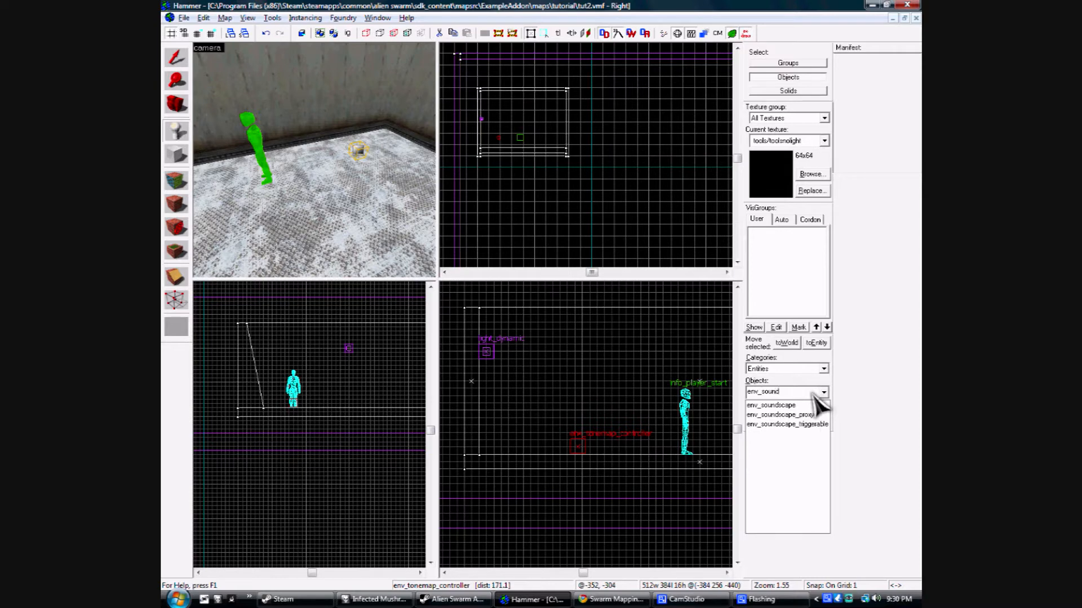
left_click(818, 405)
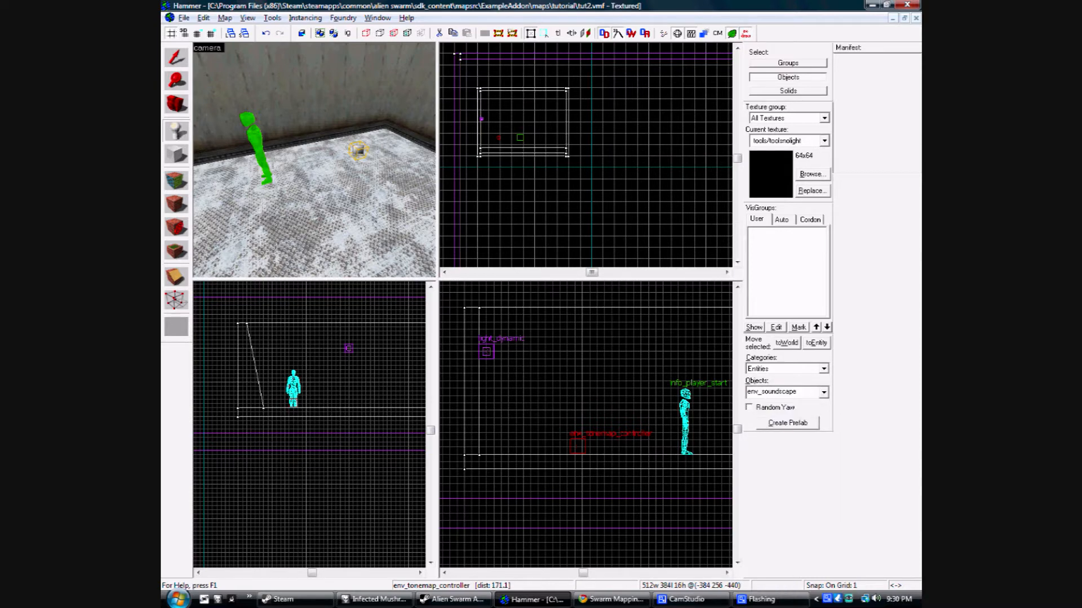
left_click(308, 160)
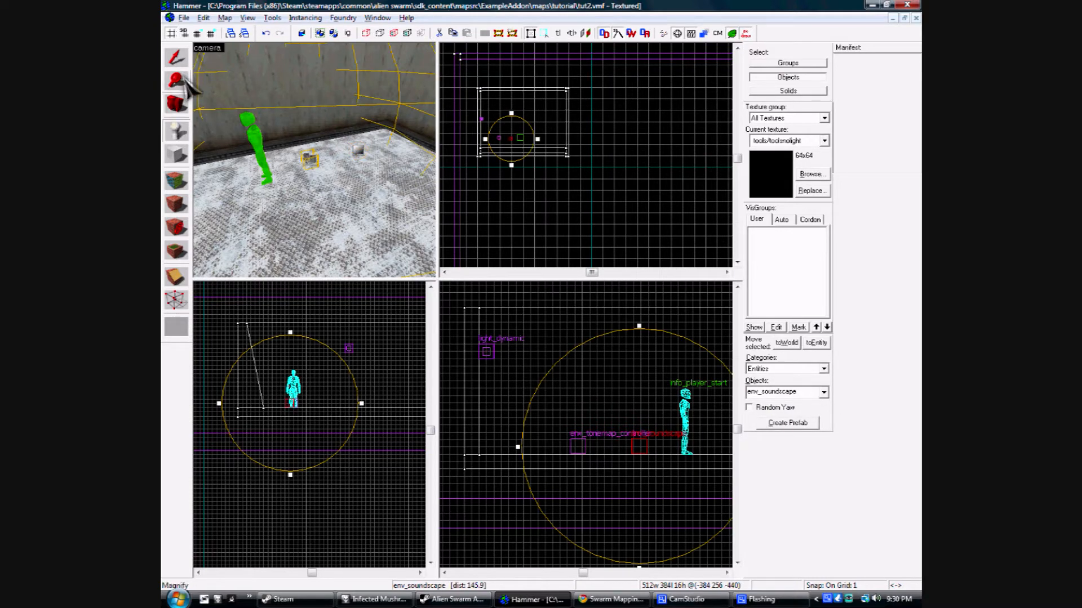
- Place a logic_auto entity on the floor near the room's west wall and return to the Selection tool
left_click(809, 392)
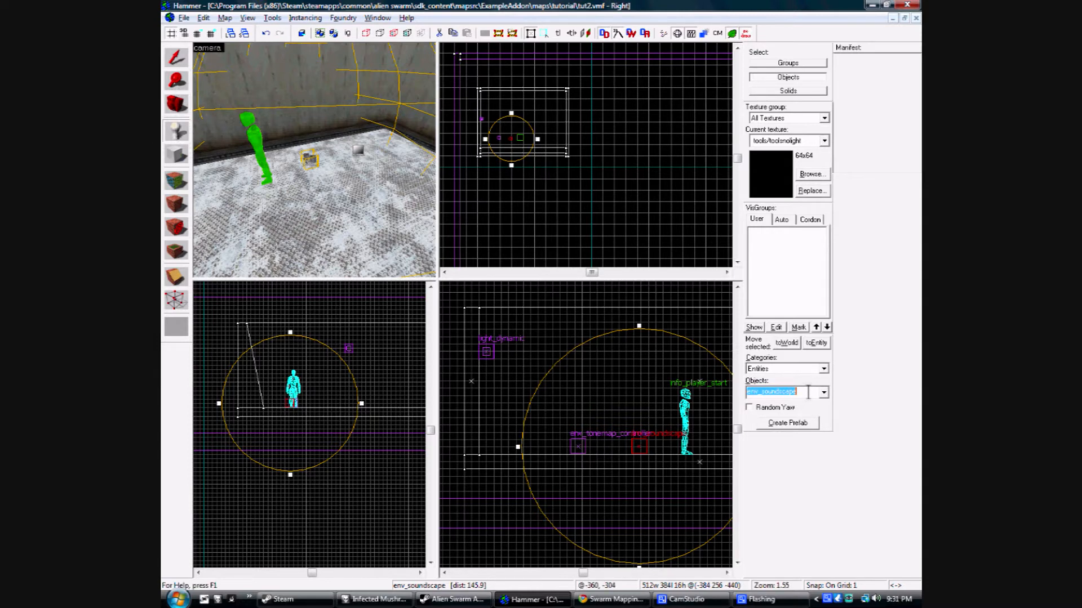
type("logic")
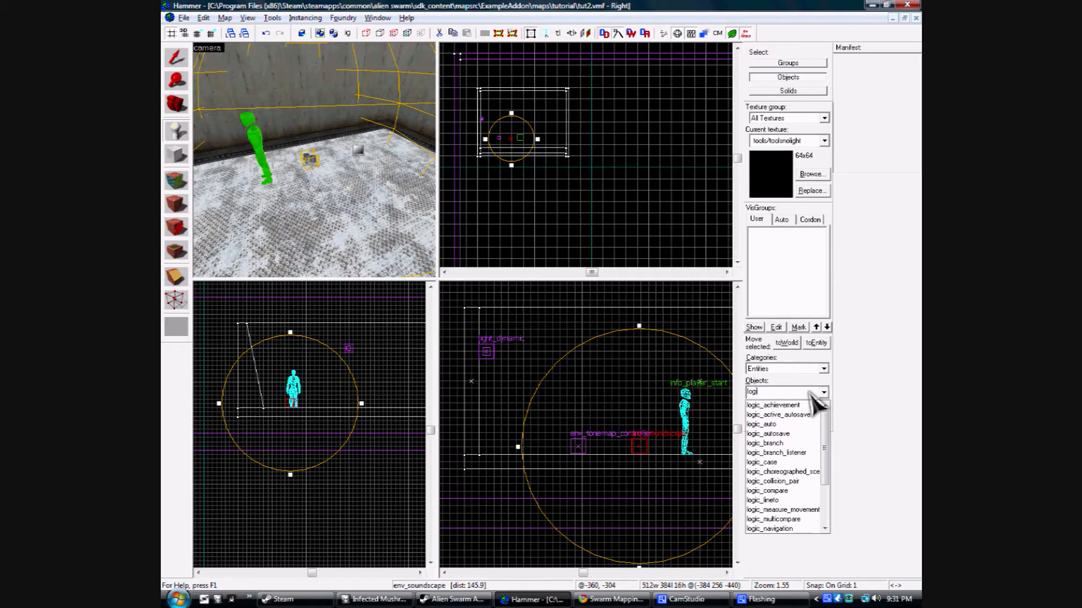
left_click(811, 424)
left_click(396, 143)
left_click(176, 57)
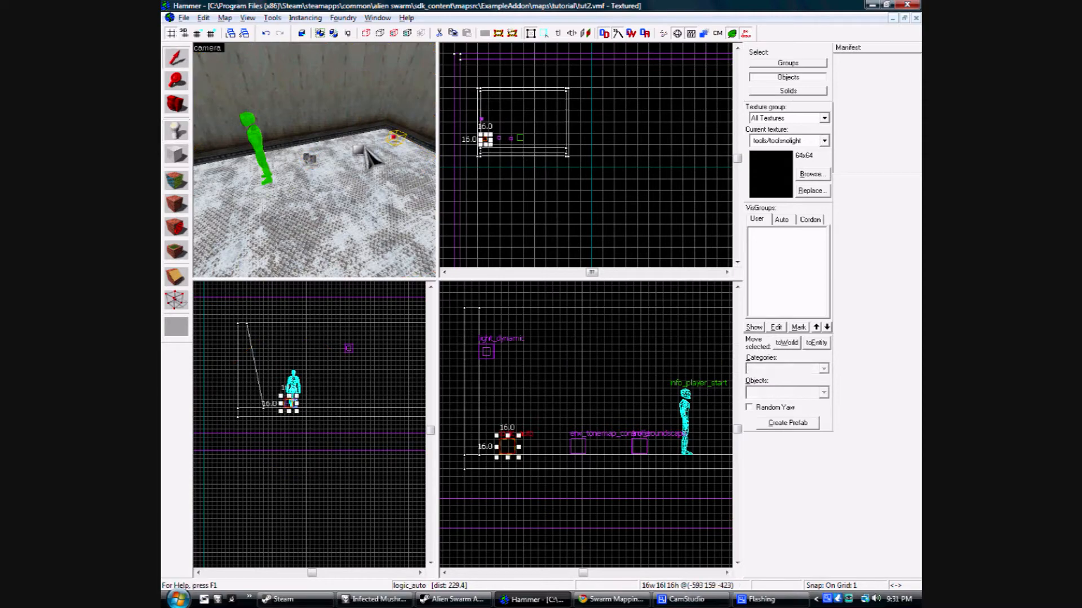
- Open the env_soundscape entity's properties and name it generator.ent
key("z")
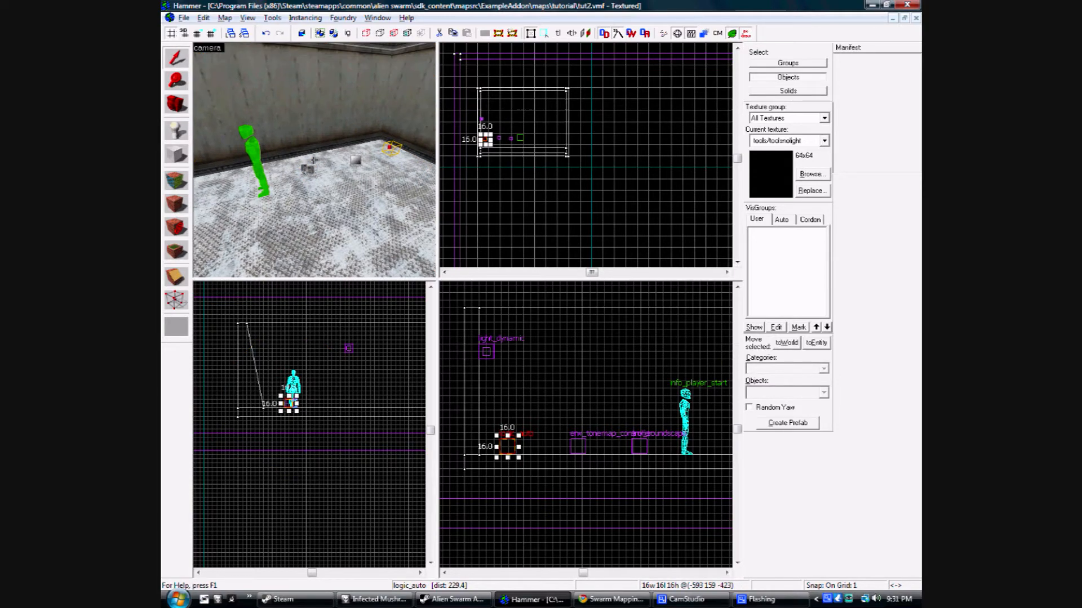
key("w")
double_click(315, 161)
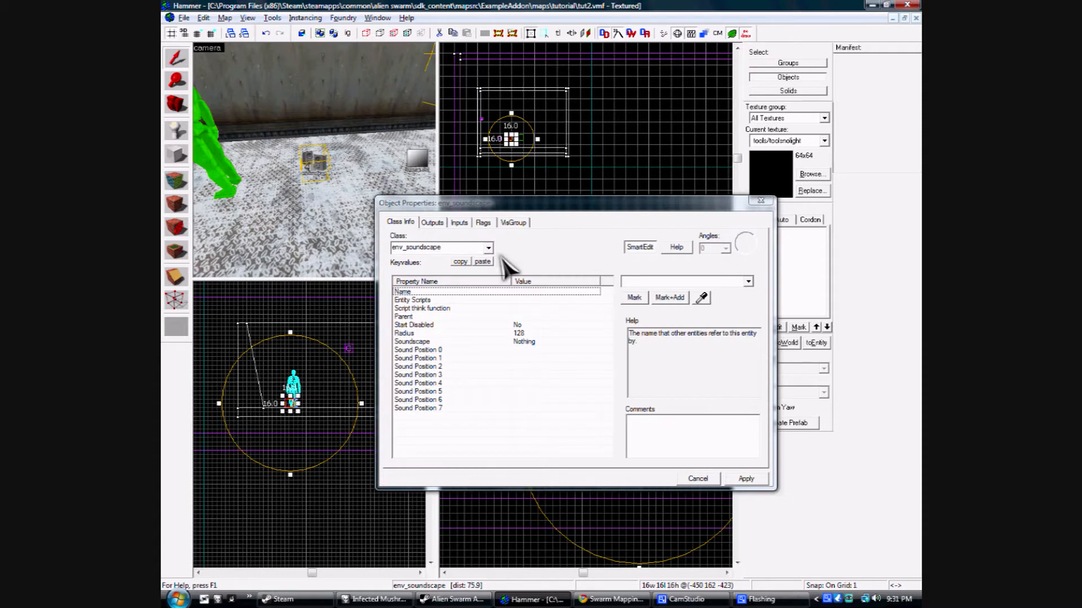
left_click(675, 281)
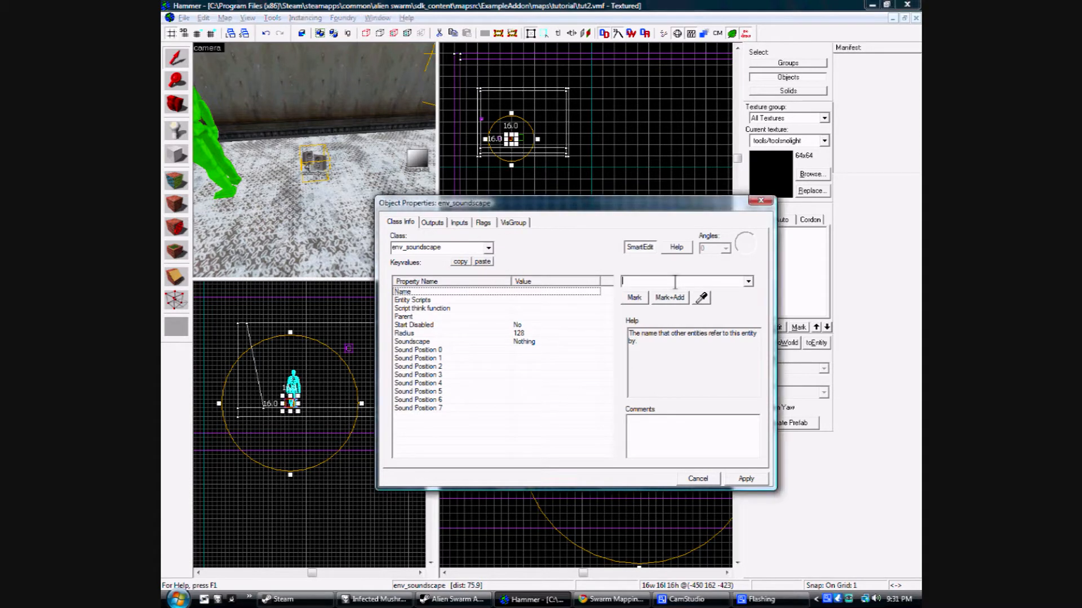
type("generator_ent")
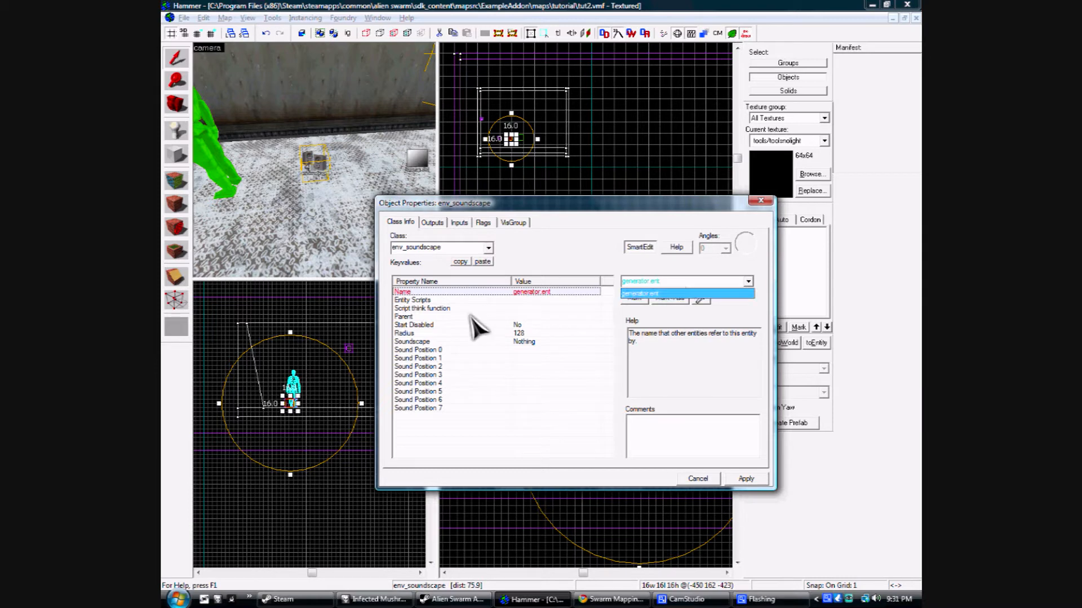
- Set the env_soundscape's radius to 500 and apply the change
left_click(514, 327)
left_click(526, 333)
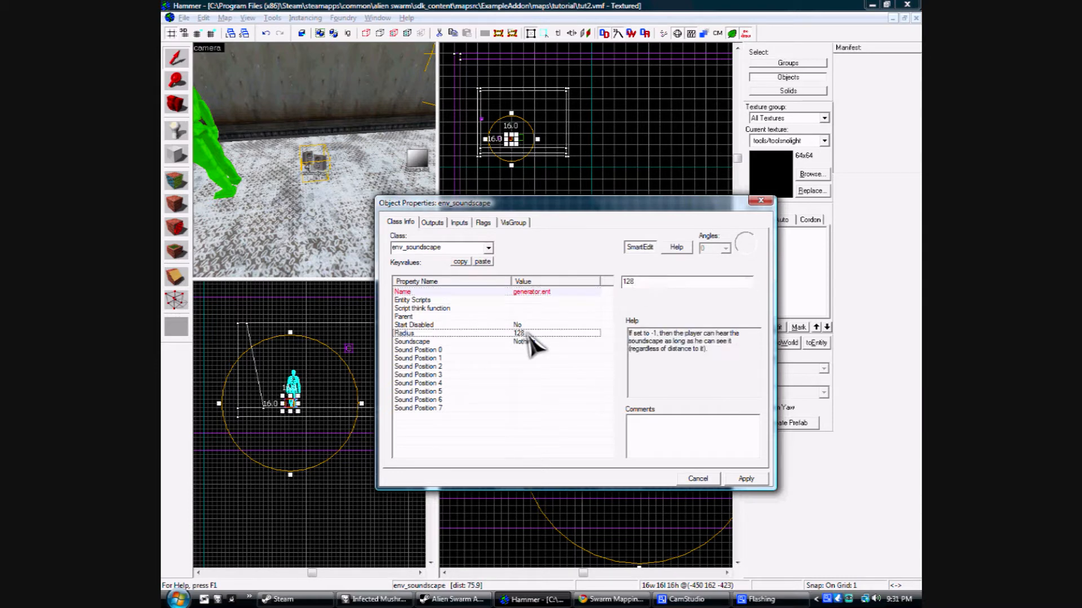
left_click_drag(636, 283, 560, 278)
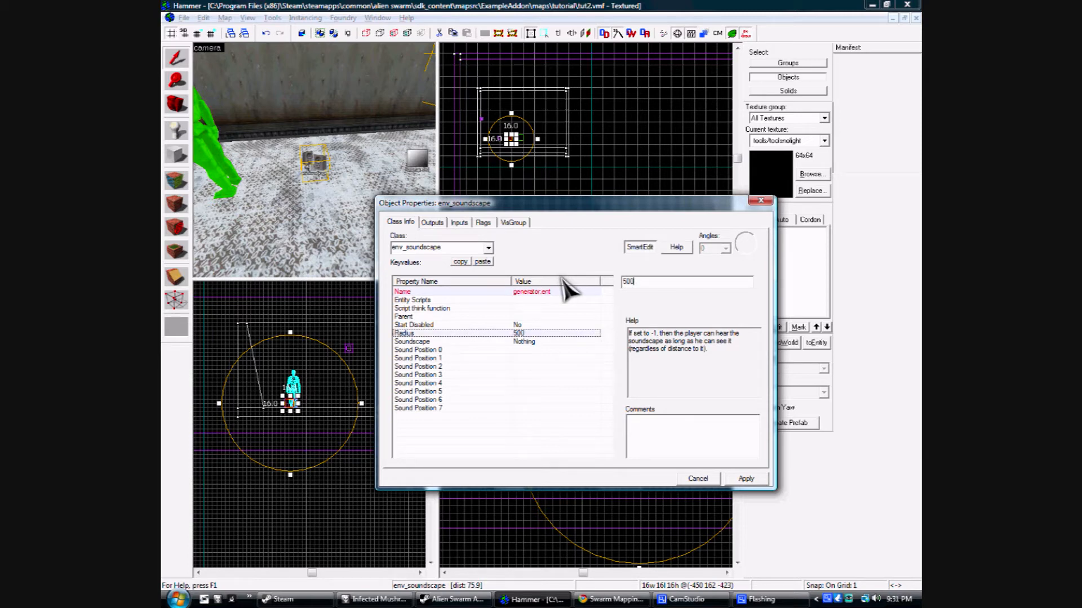
left_click(749, 479)
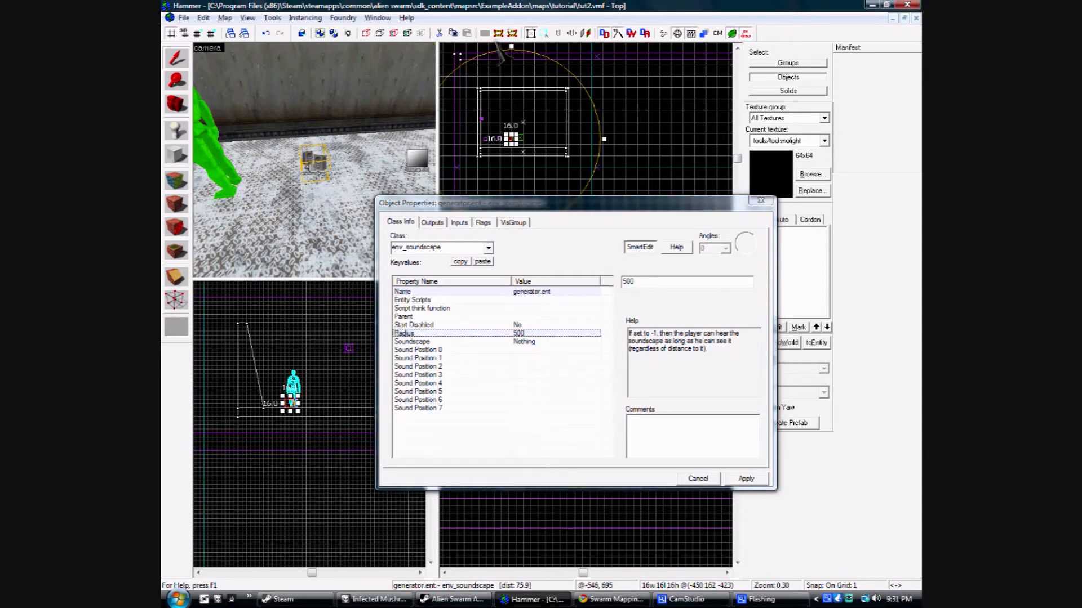
- Set the env_soundscape's soundscape to interior.generators, apply it and close the entity's properties
left_click(515, 341)
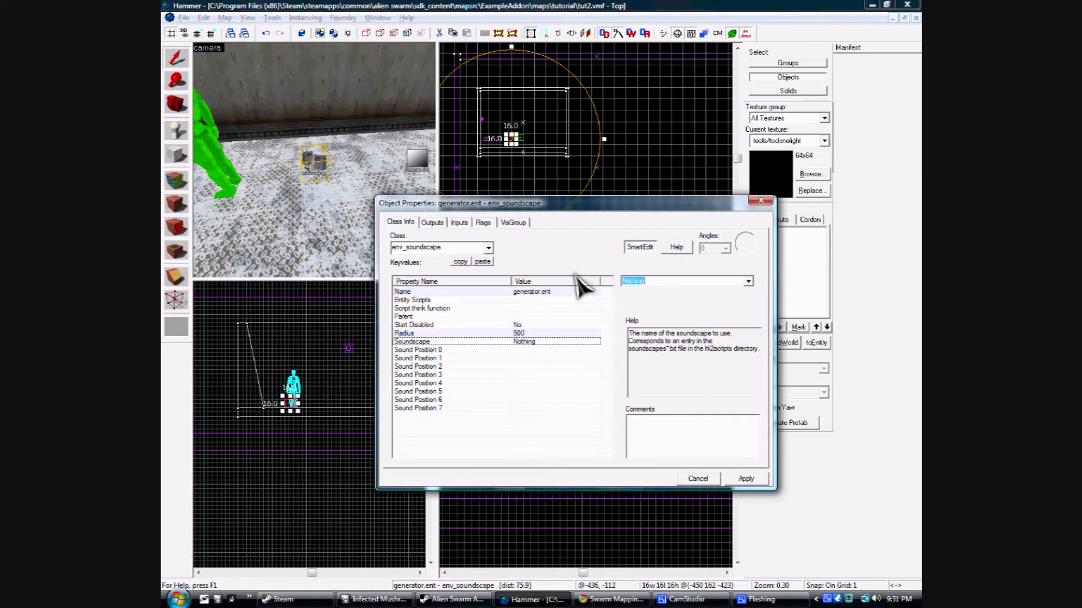
type("interior.generators")
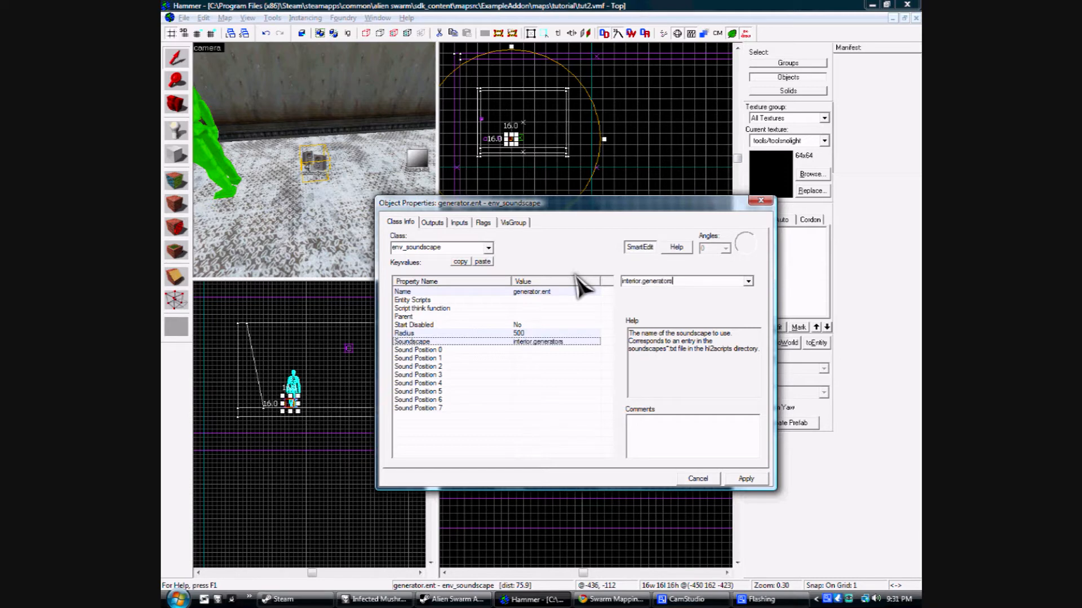
left_click(744, 478)
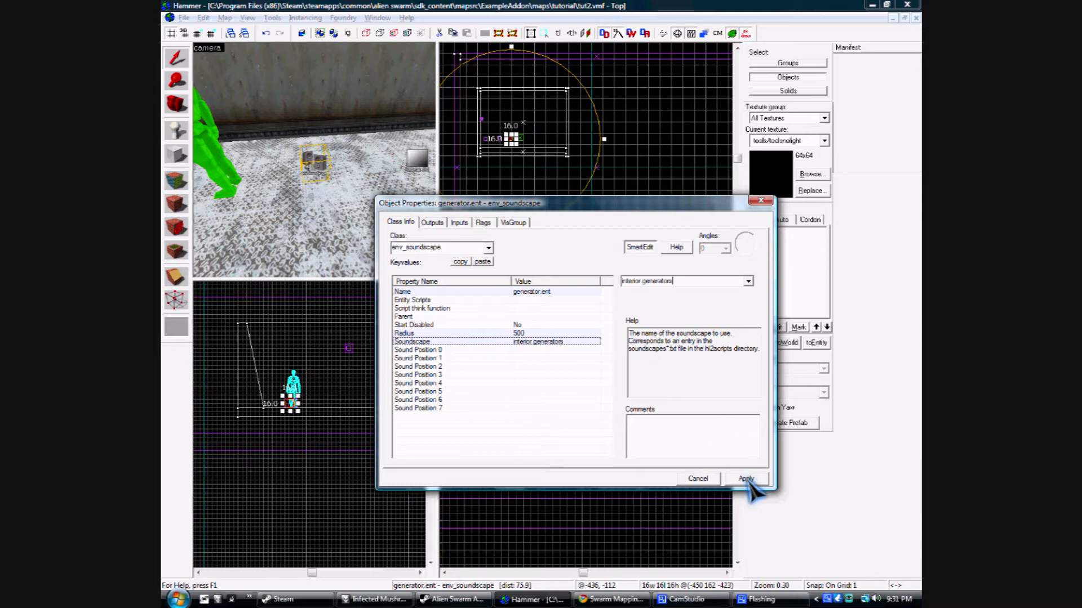
left_click(761, 201)
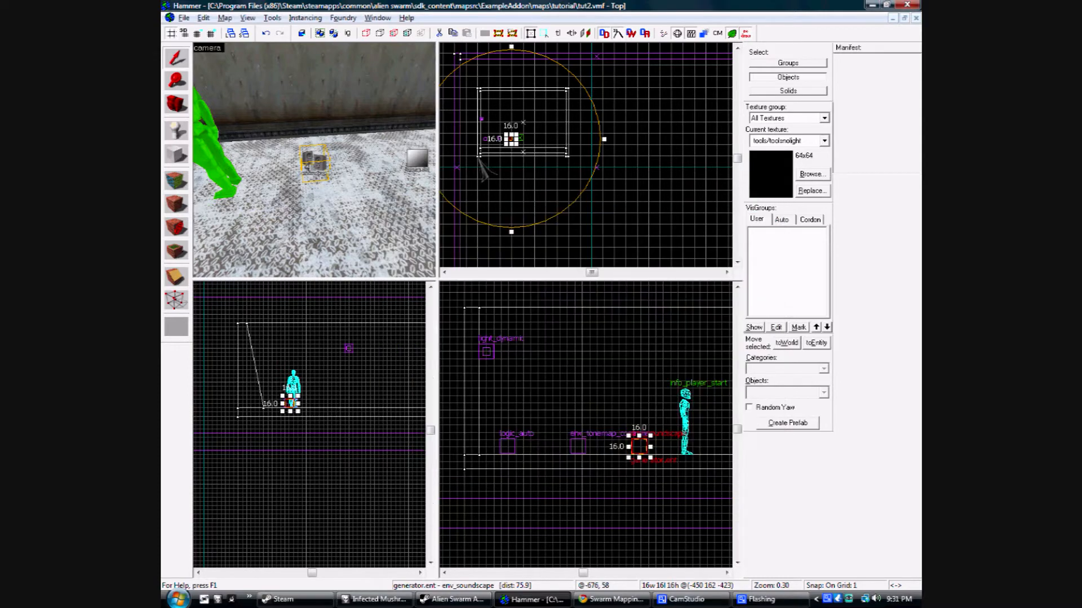
- Name the env_tonemap_controller entity tonemap_global, apply the change and close its properties
key("d")
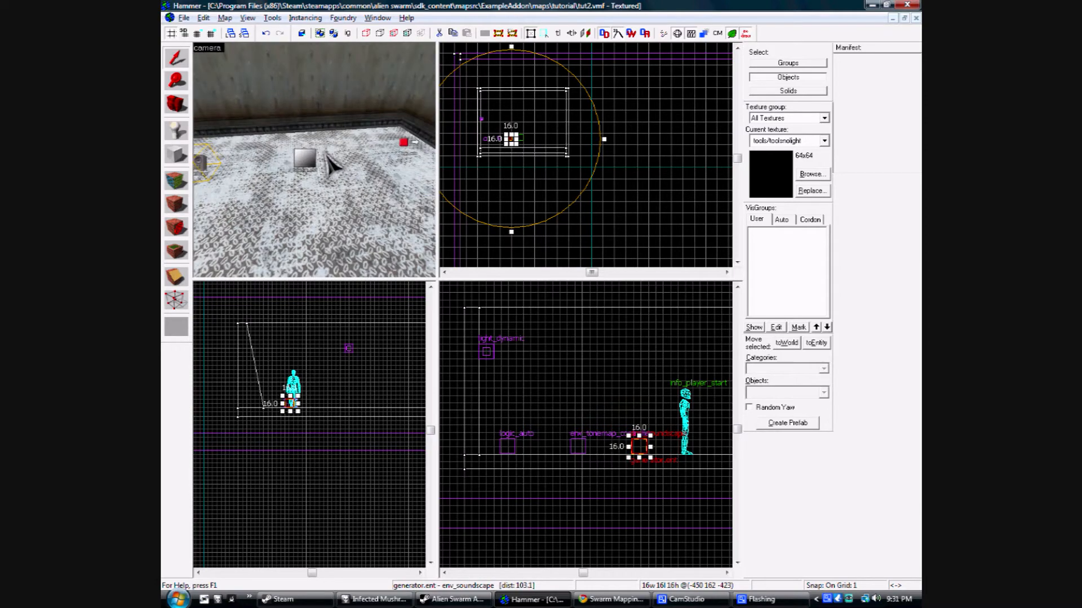
double_click(310, 158)
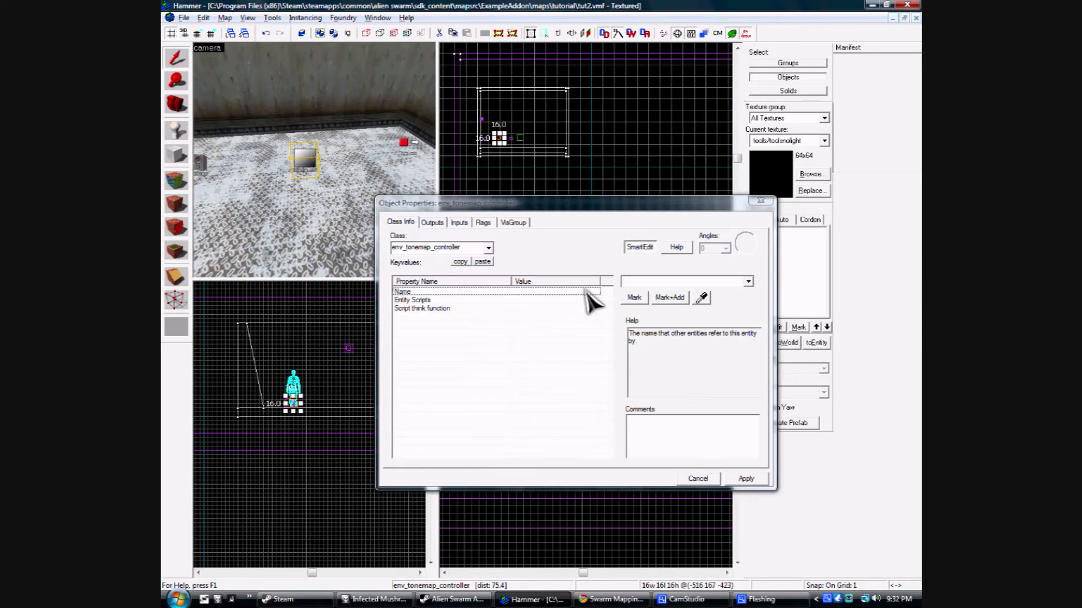
type("tonemap_global")
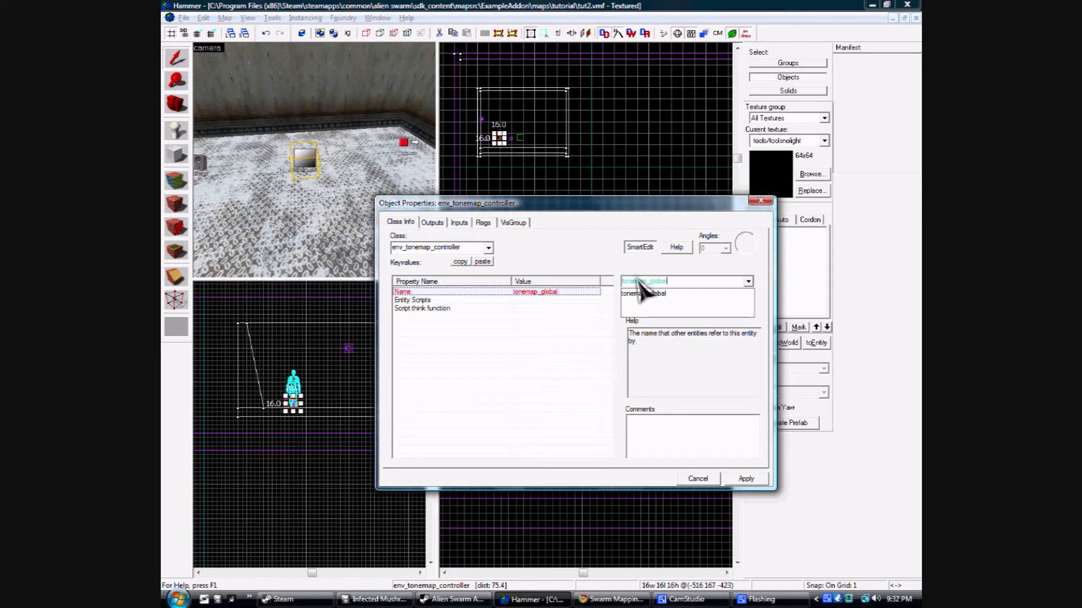
left_click(746, 478)
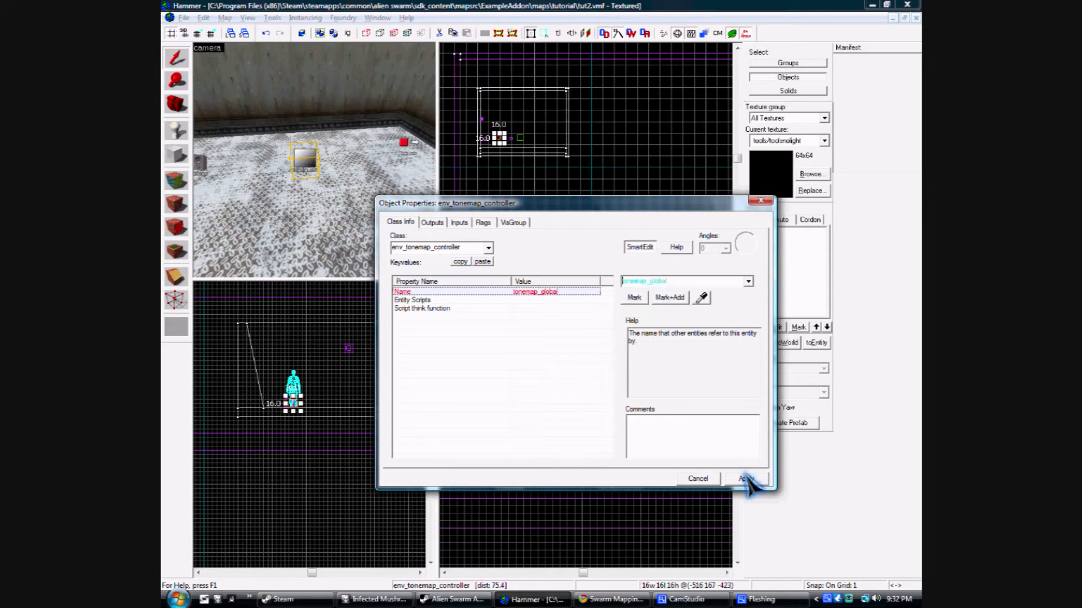
left_click(746, 478)
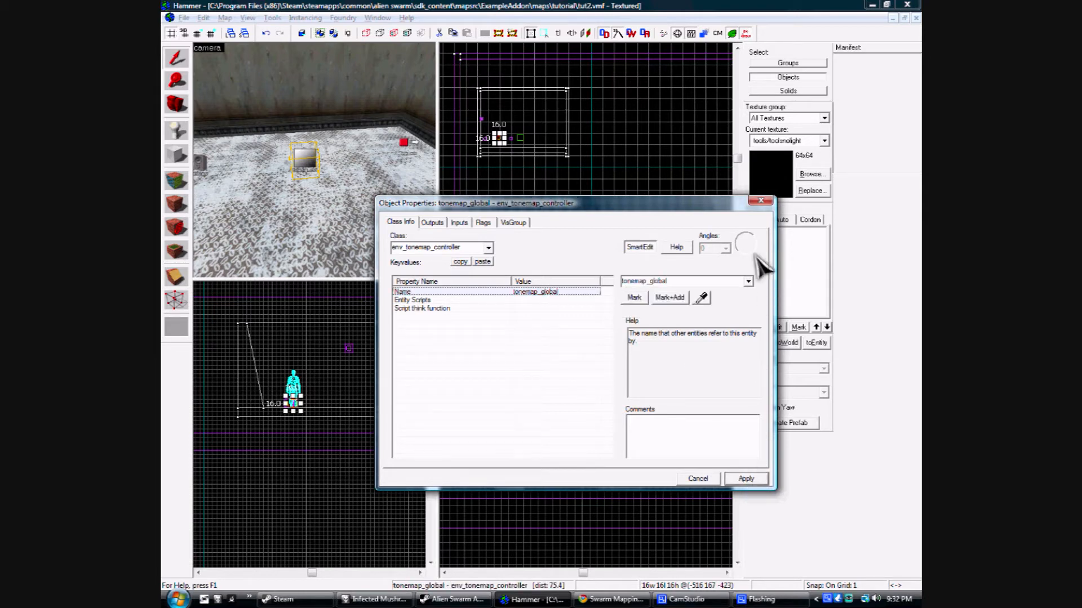
left_click(761, 201)
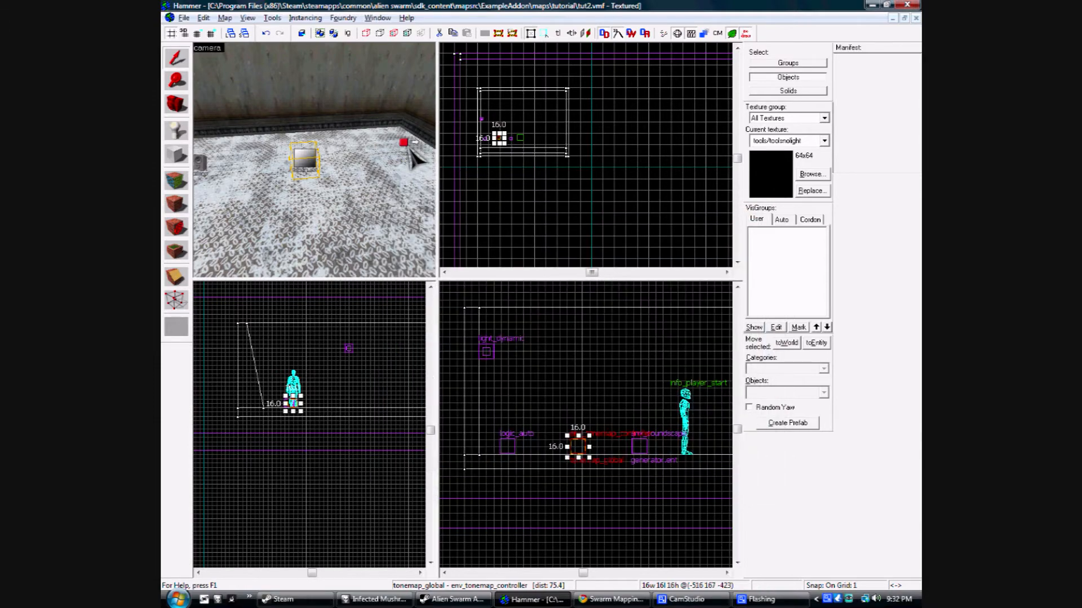
- Open the logic_auto entity's outputs and add four blank output entries
double_click(410, 147)
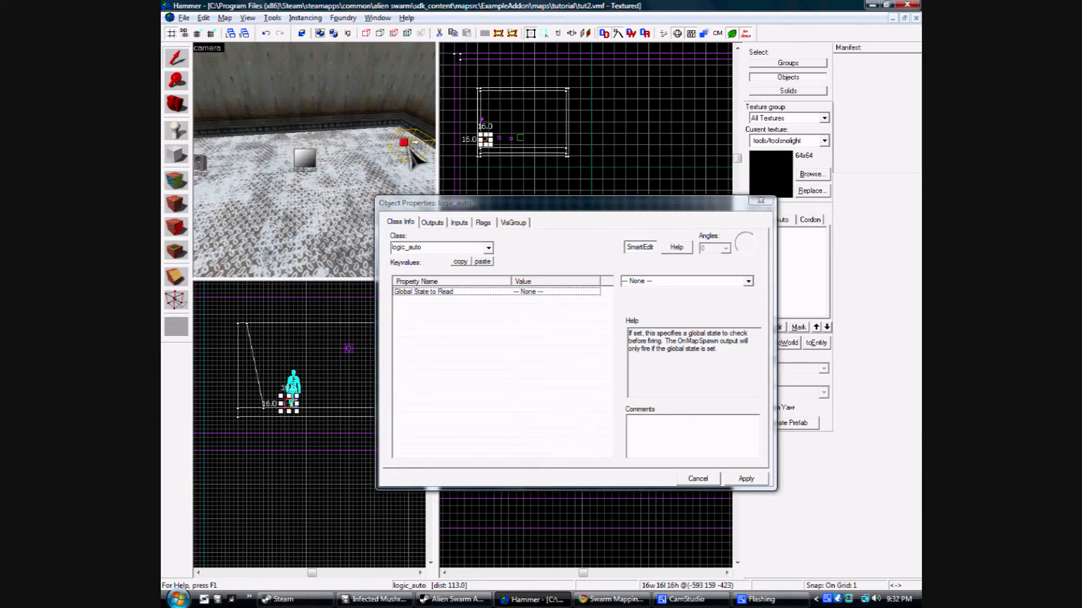
left_click(432, 222)
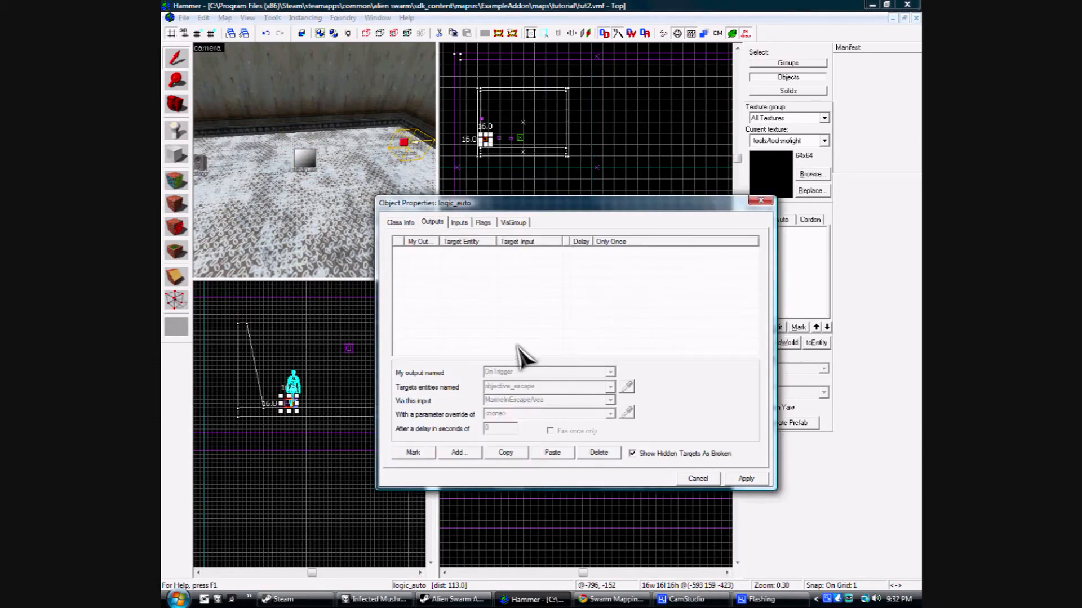
left_click(460, 454)
left_click(459, 453)
left_click(459, 454)
left_click(460, 453)
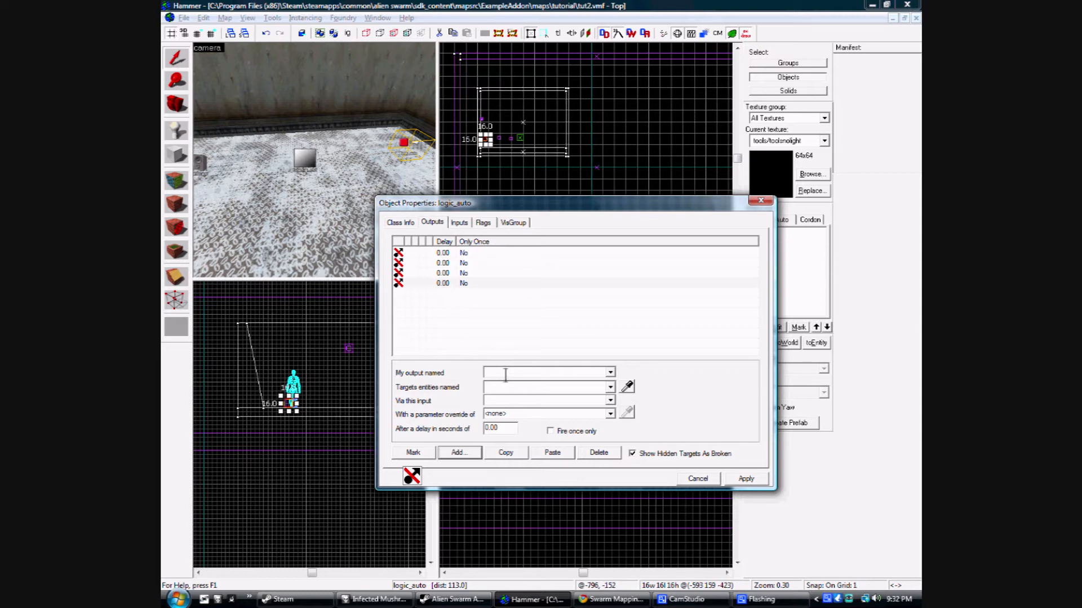
- Configure the fourth logic_auto output as OnMapSpawn targeting tonemap_global with the SetTonemapRate input and a parameter override of .25
left_click(610, 372)
left_click(597, 400)
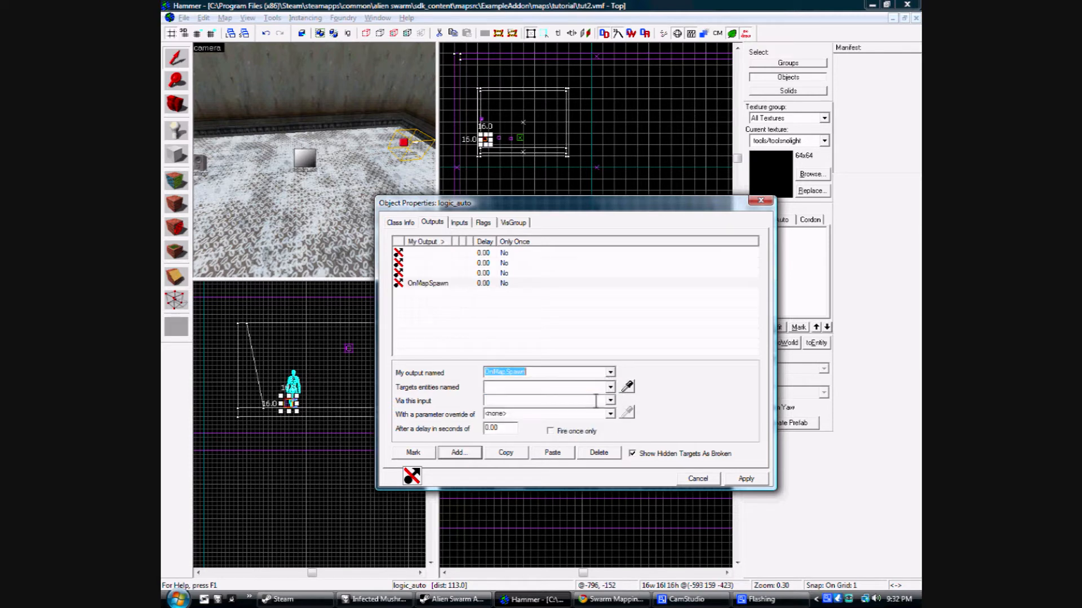
left_click(610, 387)
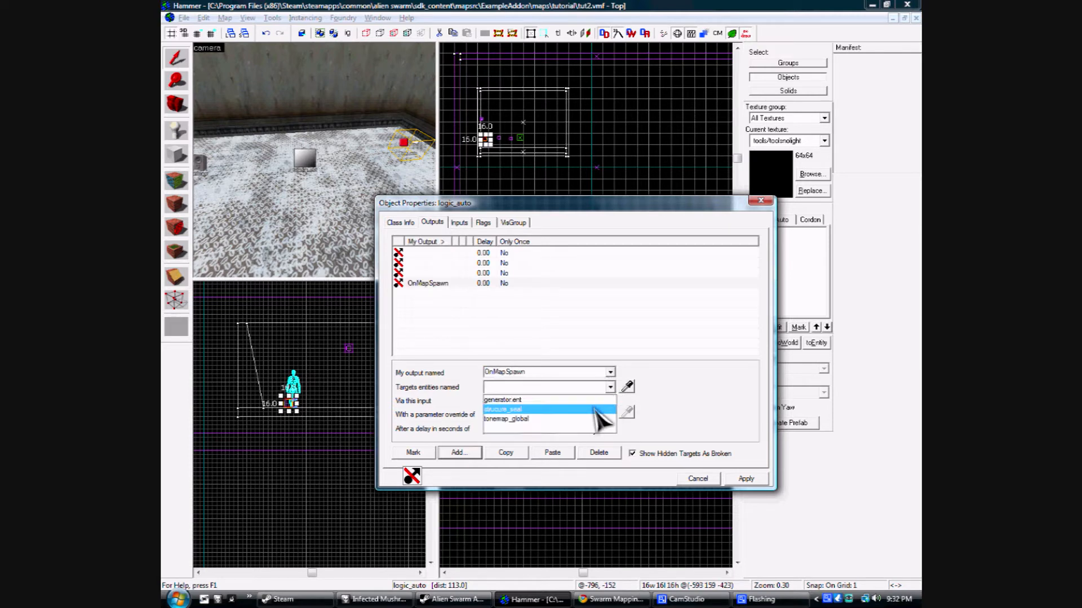
left_click(598, 420)
left_click(610, 400)
left_click_drag(614, 426, 614, 449)
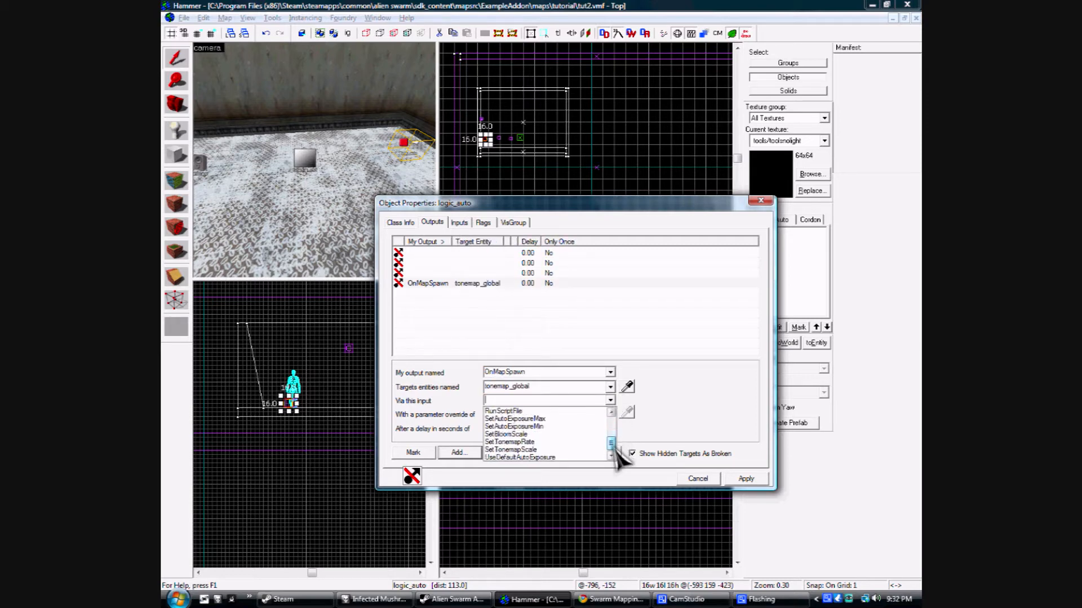
left_click(555, 443)
left_click(559, 413)
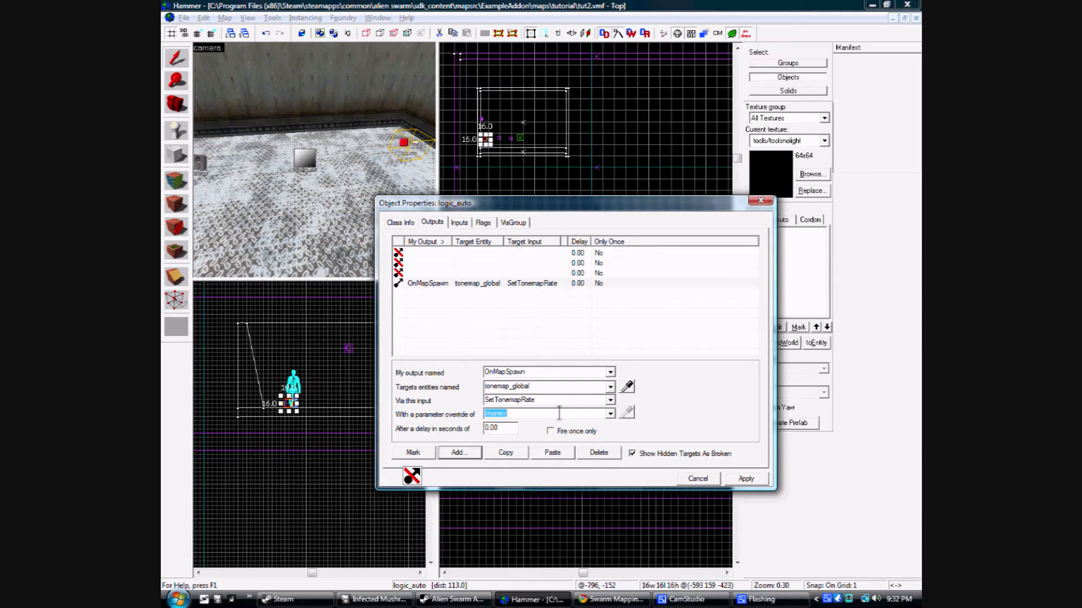
type(".25")
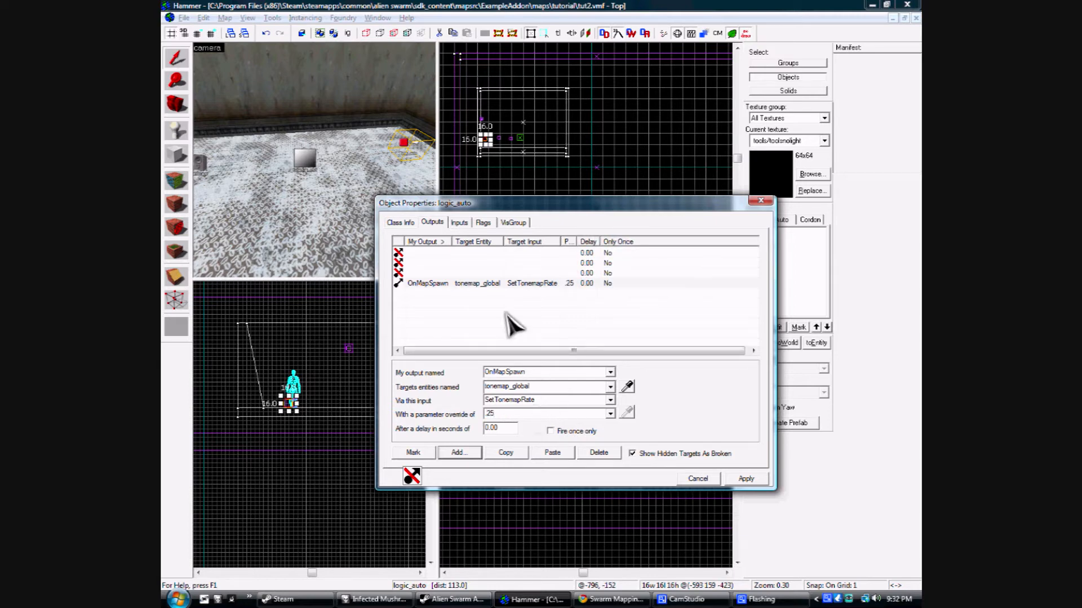
- Configure the third logic_auto output as OnMapSpawn targeting tonemap_global with the SetAutoExposureMin input and a parameter override of 1
left_click(480, 273)
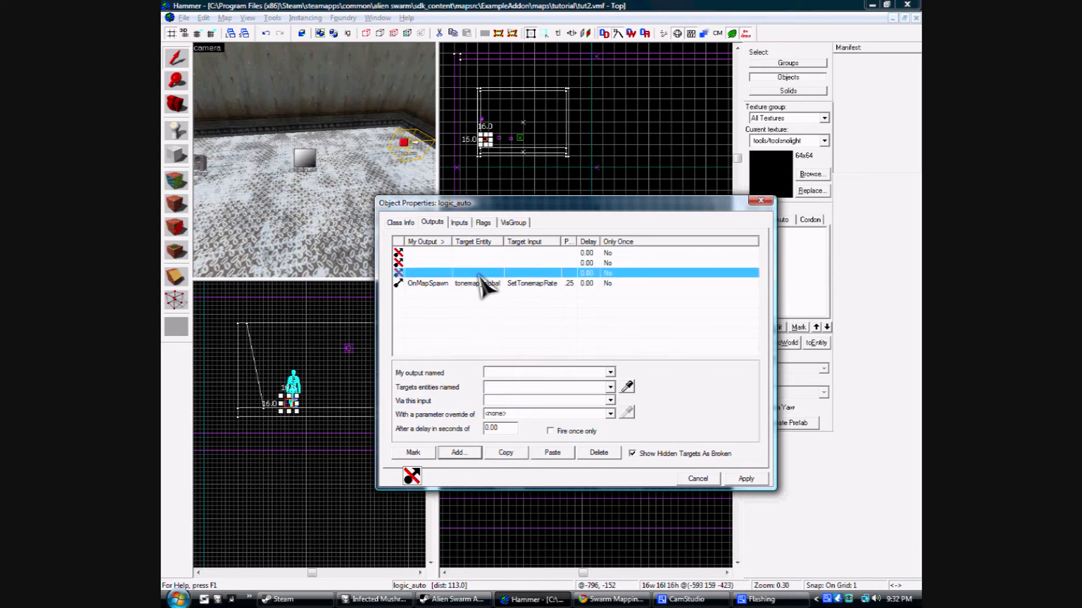
left_click(611, 373)
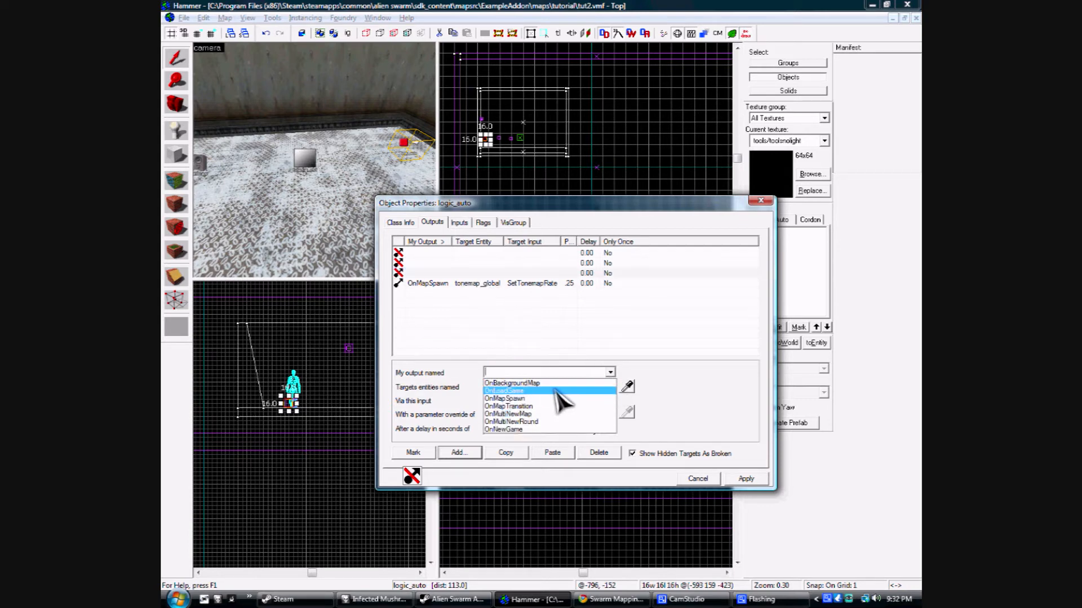
left_click(541, 398)
left_click(611, 388)
left_click(577, 419)
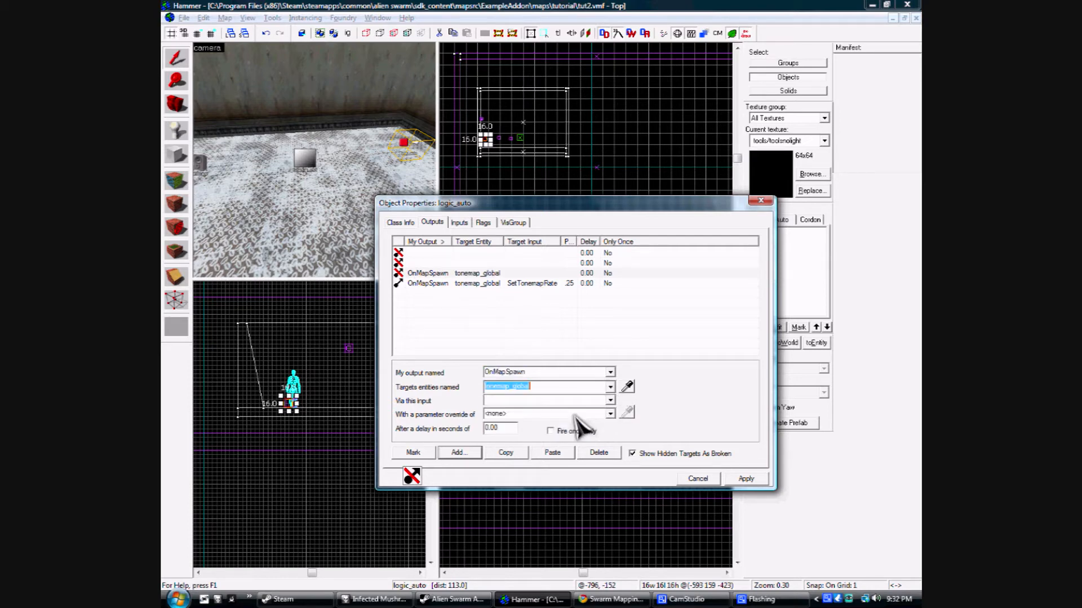
left_click(610, 400)
left_click_drag(612, 426, 612, 445)
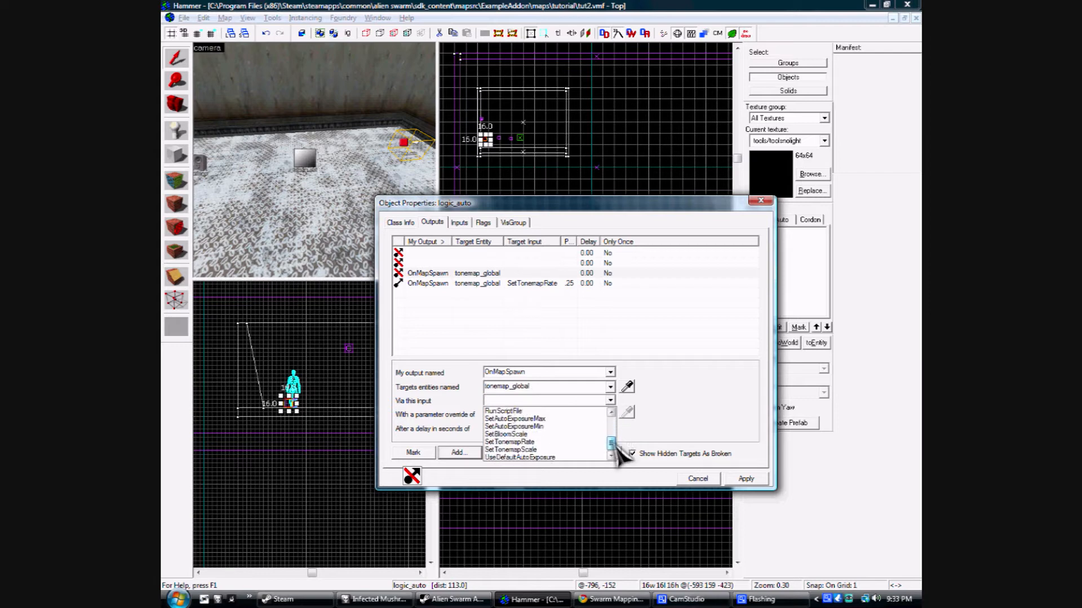
left_click(562, 427)
key("Tab")
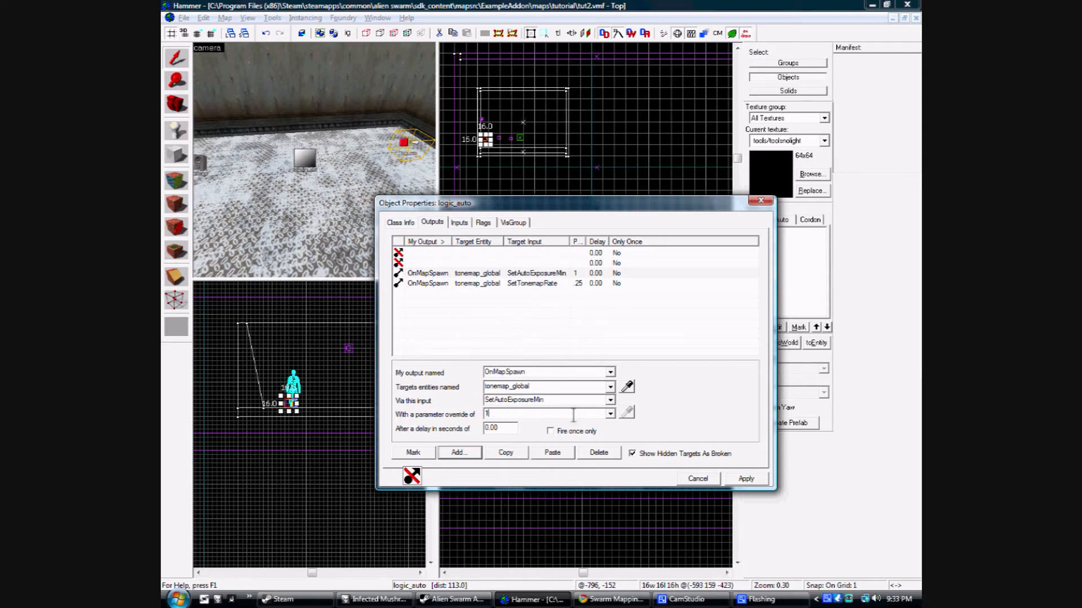
left_click(478, 273)
- Configure the second logic_auto output as OnMapSpawn targeting tonemap_global with the SetAutoExposureMax input and a parameter override of 3
left_click(531, 263)
left_click(610, 373)
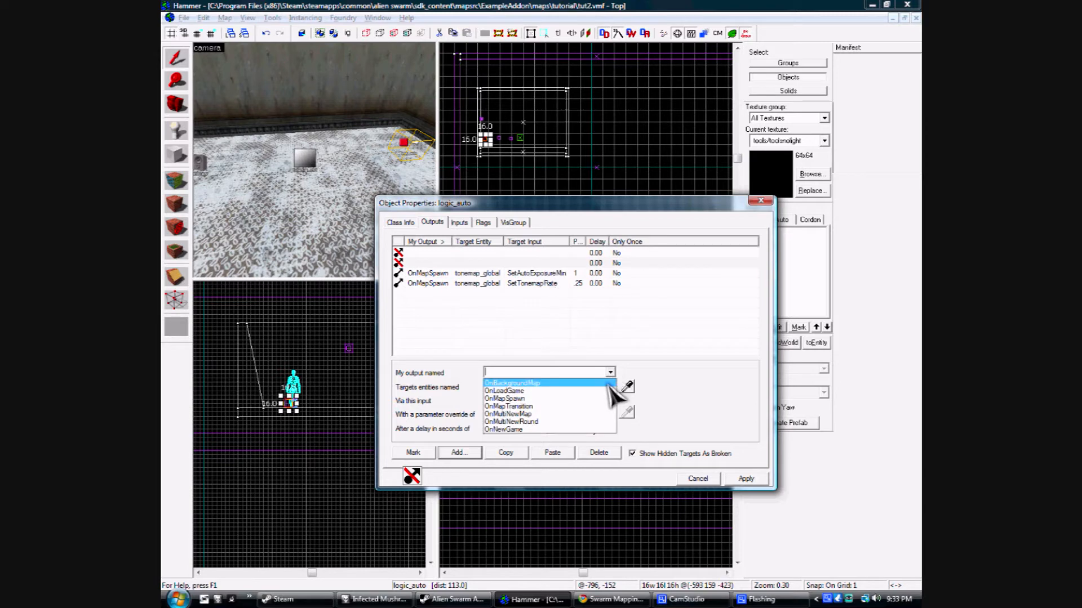
left_click(602, 399)
left_click(610, 387)
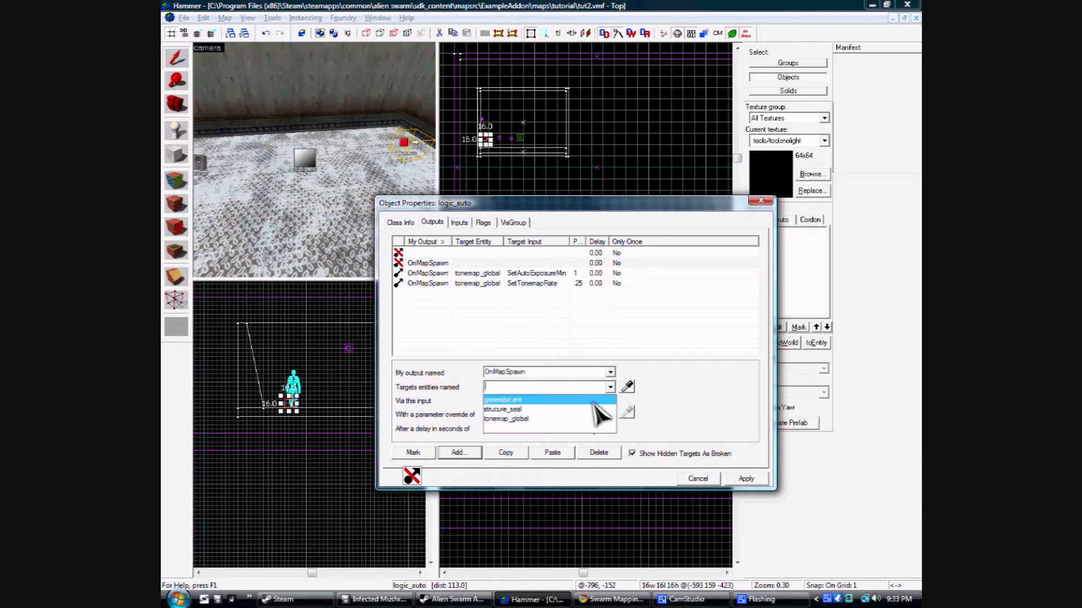
left_click(577, 420)
left_click(610, 400)
scroll(612, 435, "down", 1)
scroll(612, 435, "down", 2)
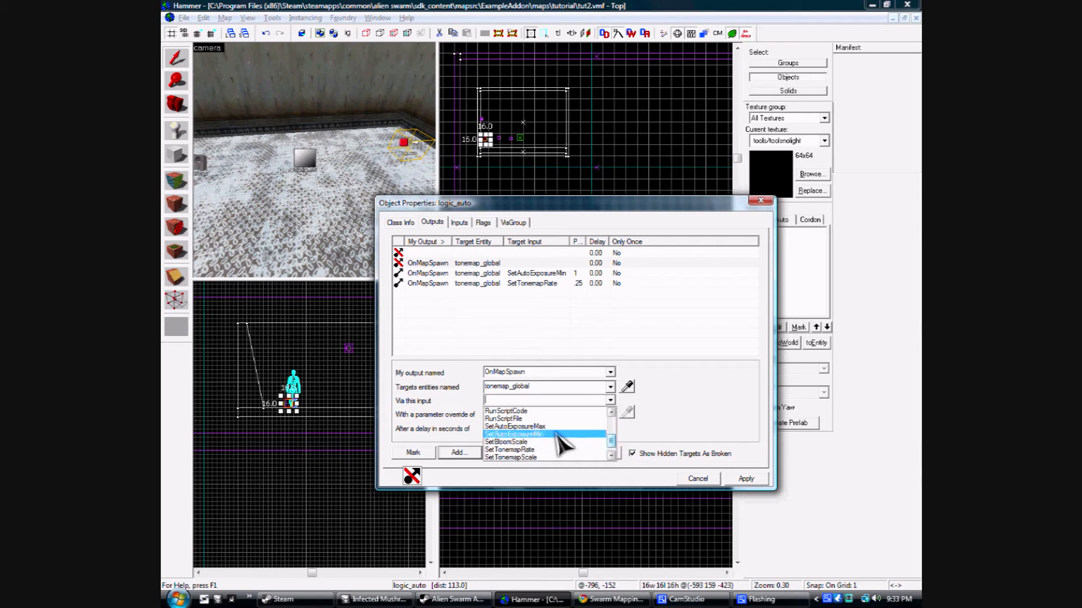
left_click(554, 427)
left_click(549, 414)
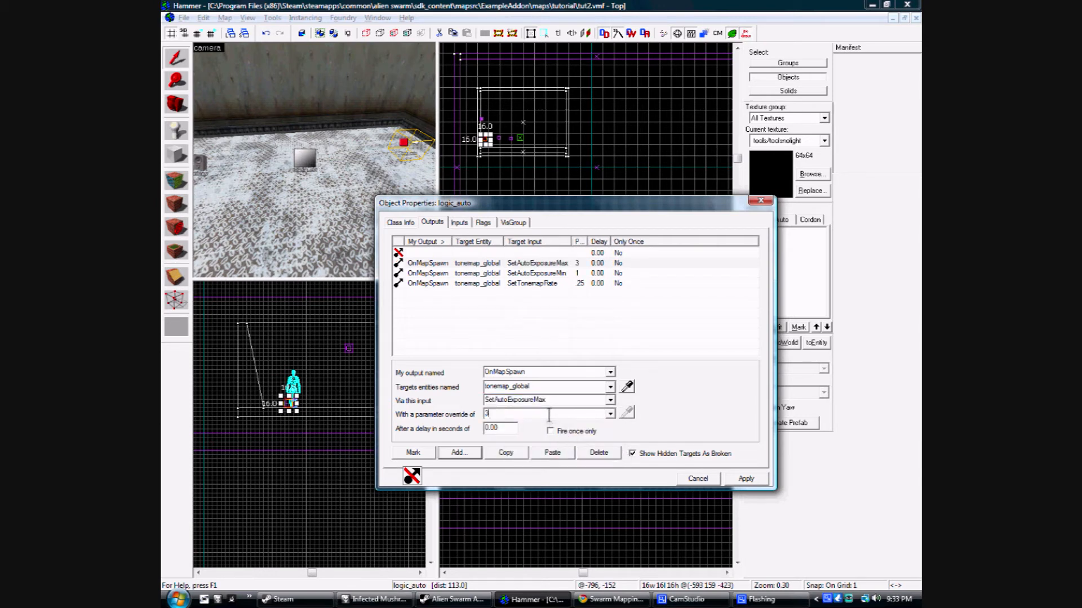
- Configure the first logic_auto output as OnMapSpawn targeting tonemap_global with the SetBloomScale input and a parameter override of .3, and apply it
left_click(441, 253)
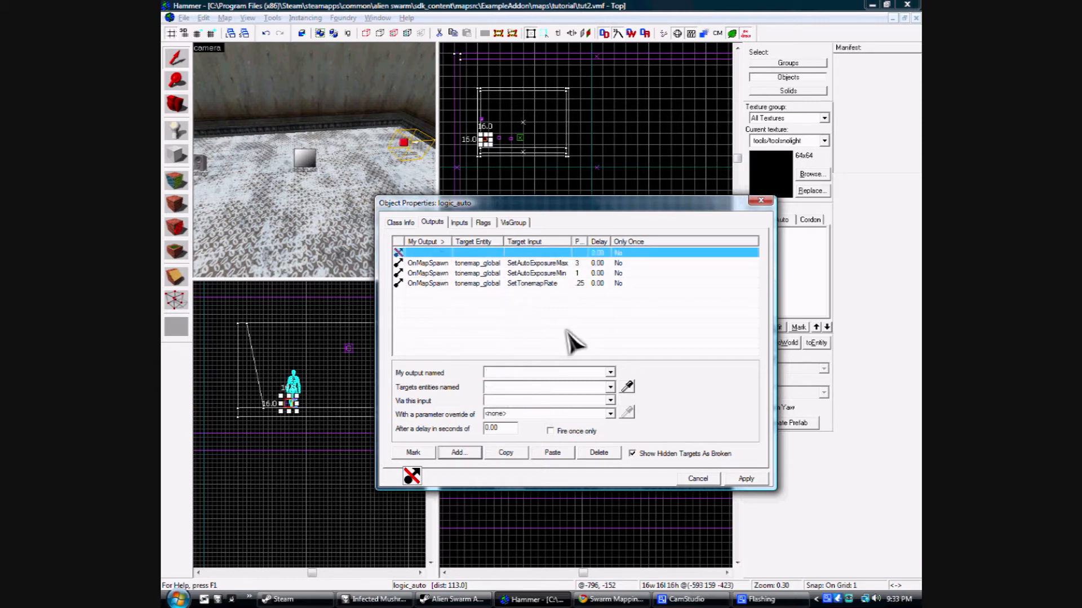
left_click(610, 373)
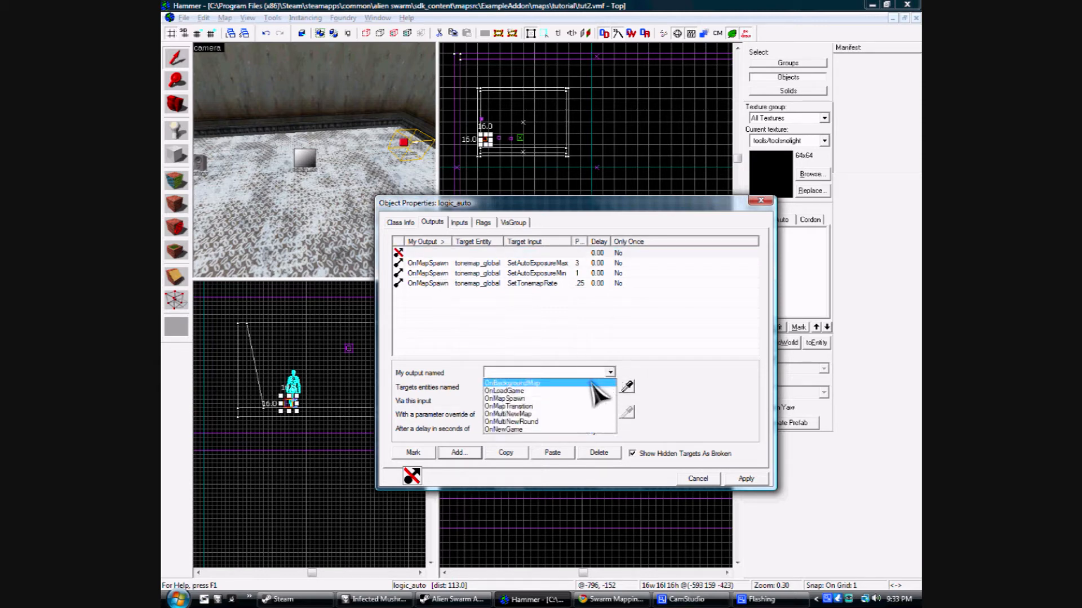
left_click(561, 399)
left_click(610, 387)
left_click(570, 418)
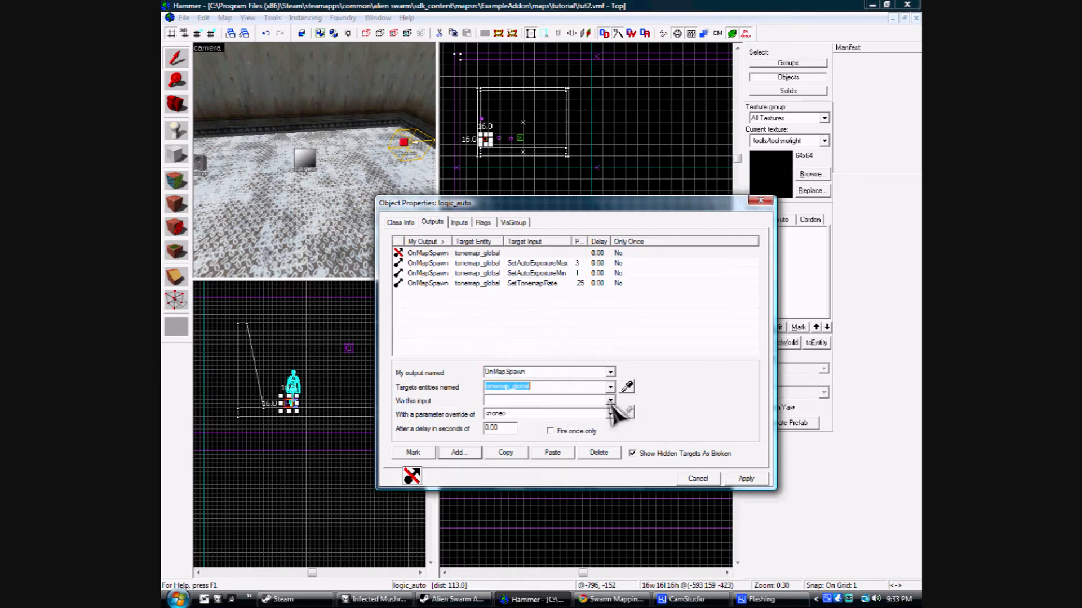
left_click(610, 401)
left_click_drag(612, 426, 614, 449)
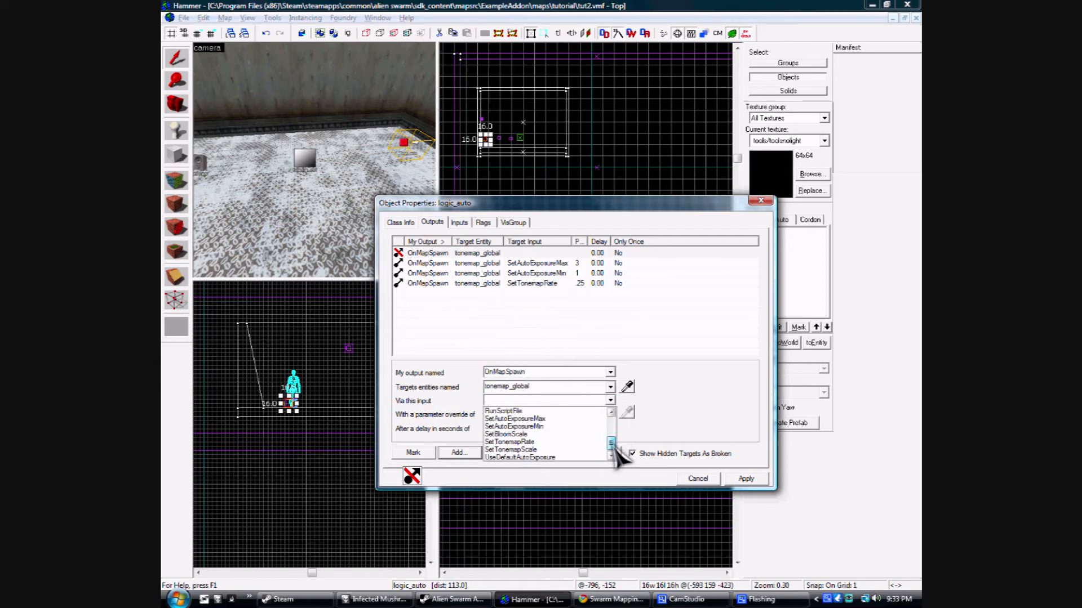
left_click(544, 437)
left_click(531, 413)
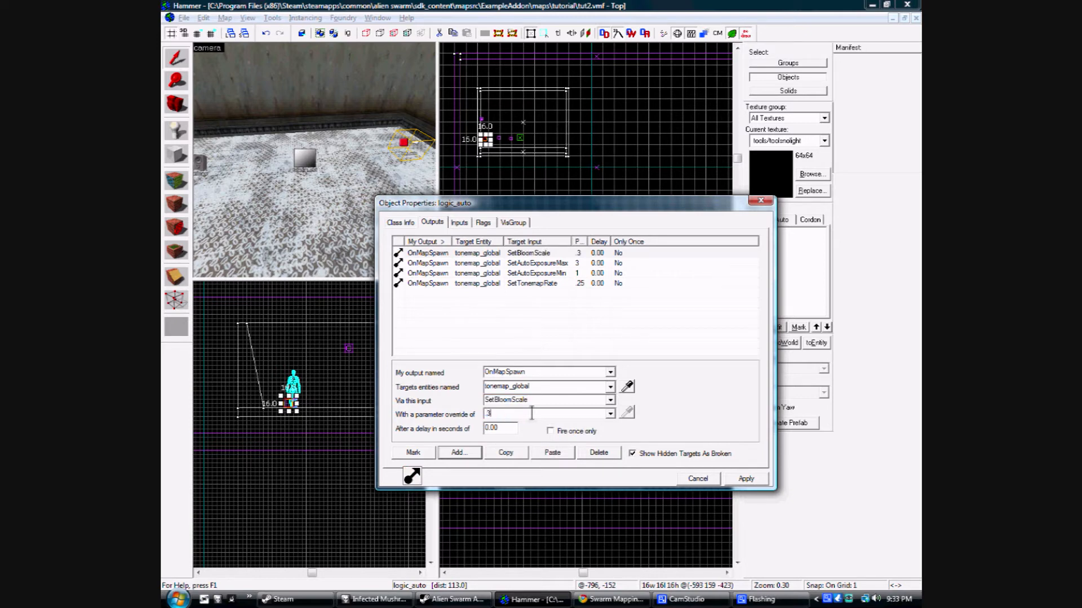
left_click(745, 479)
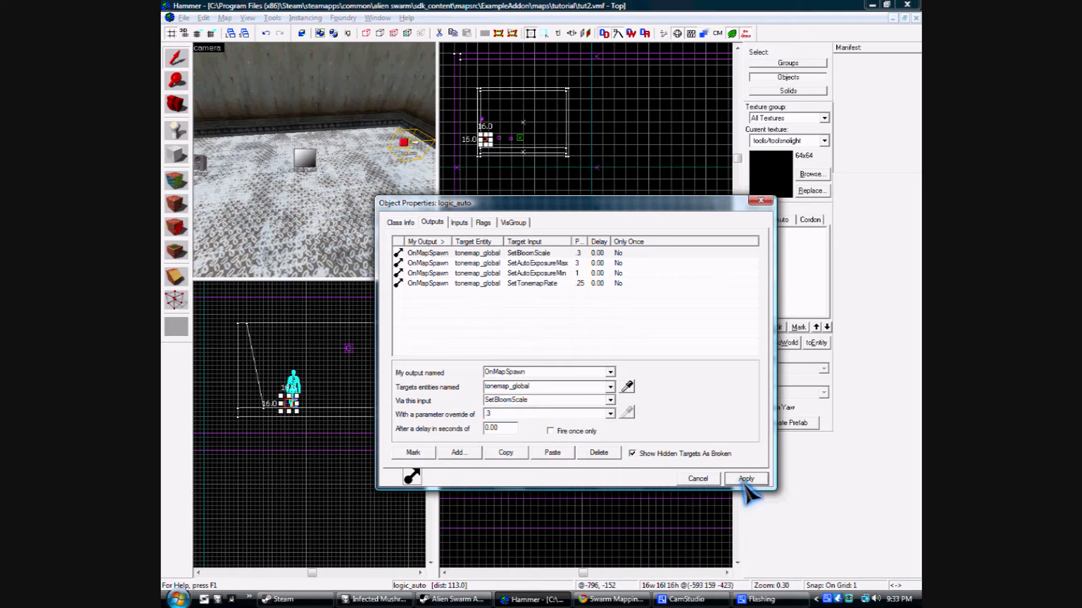
left_click(760, 200)
- Review the tonemap_global controller's inputs to check the connections coming from logic_auto
key("z")
key("w")
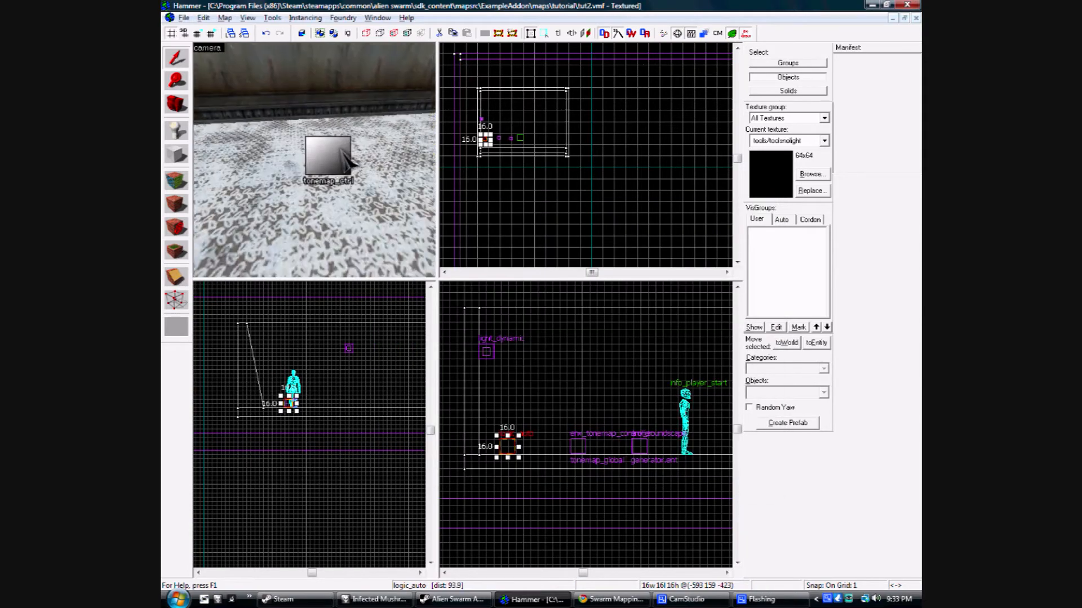
double_click(338, 161)
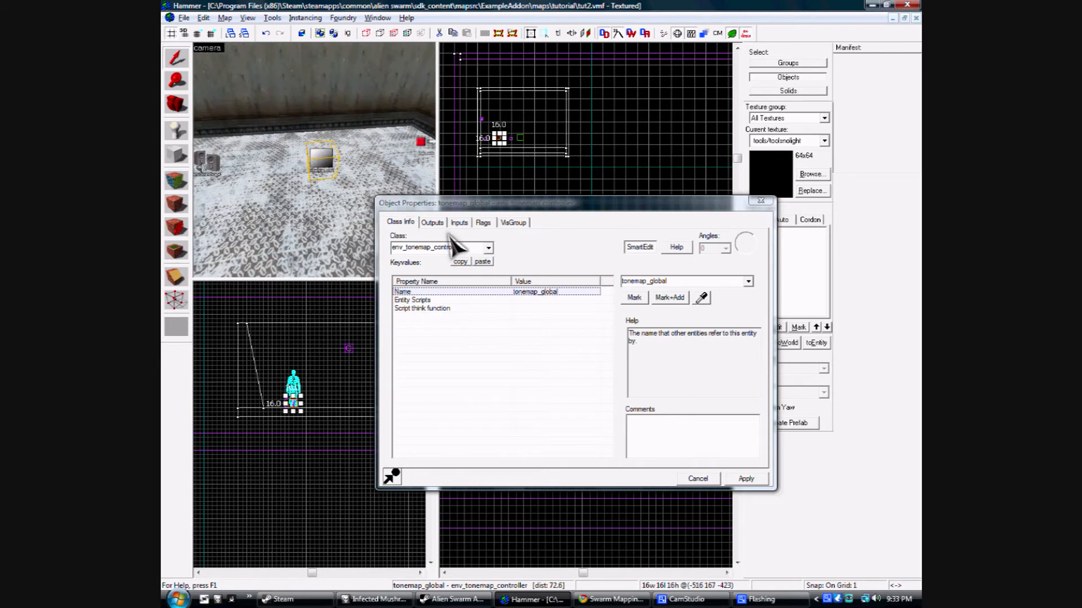
left_click(433, 222)
left_click(458, 222)
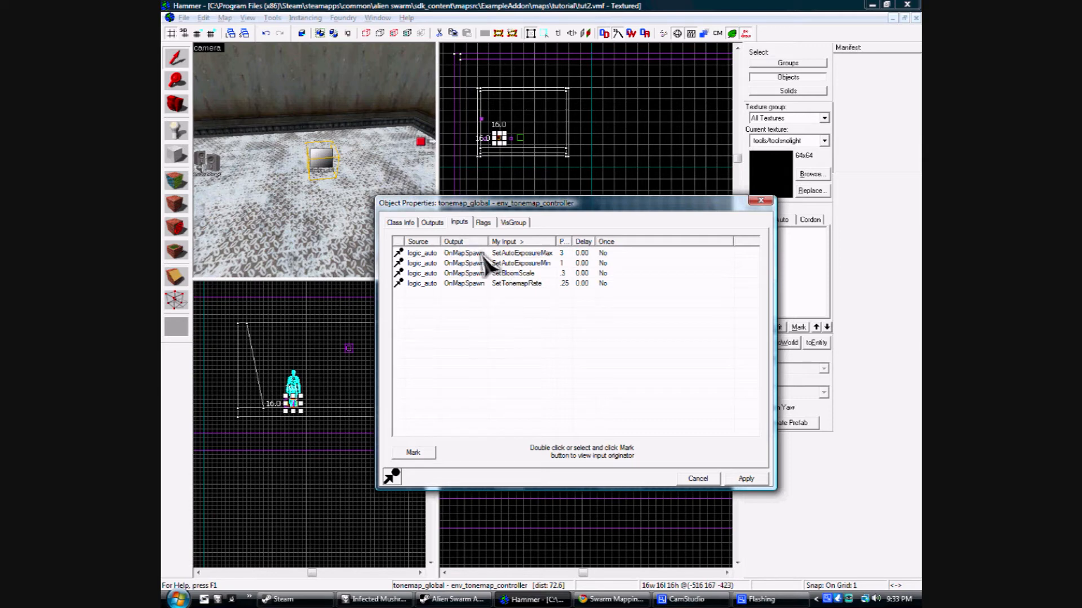
left_click(746, 488)
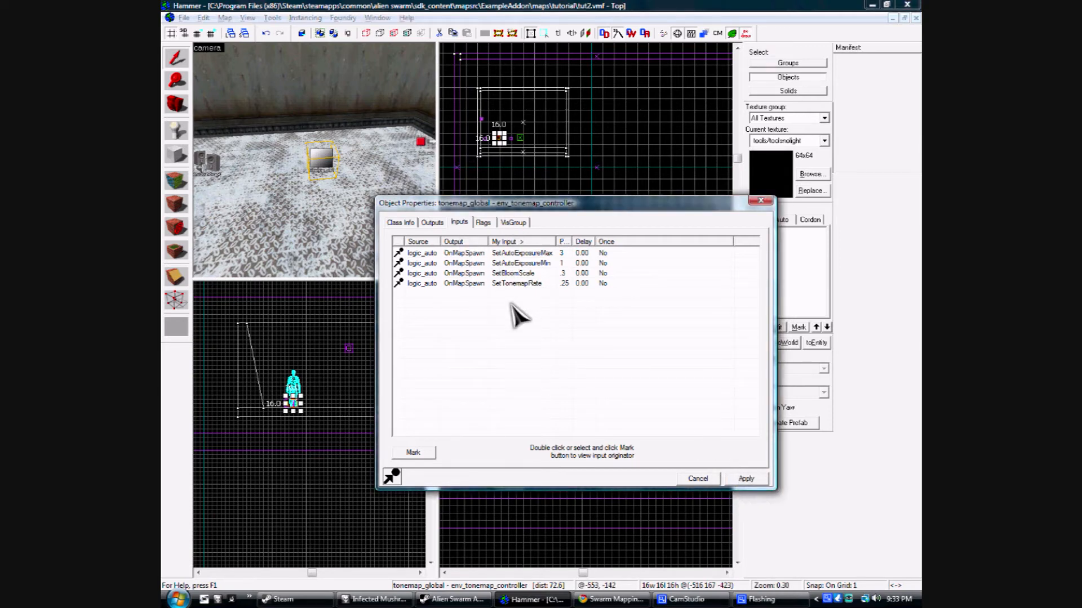
left_click(755, 479)
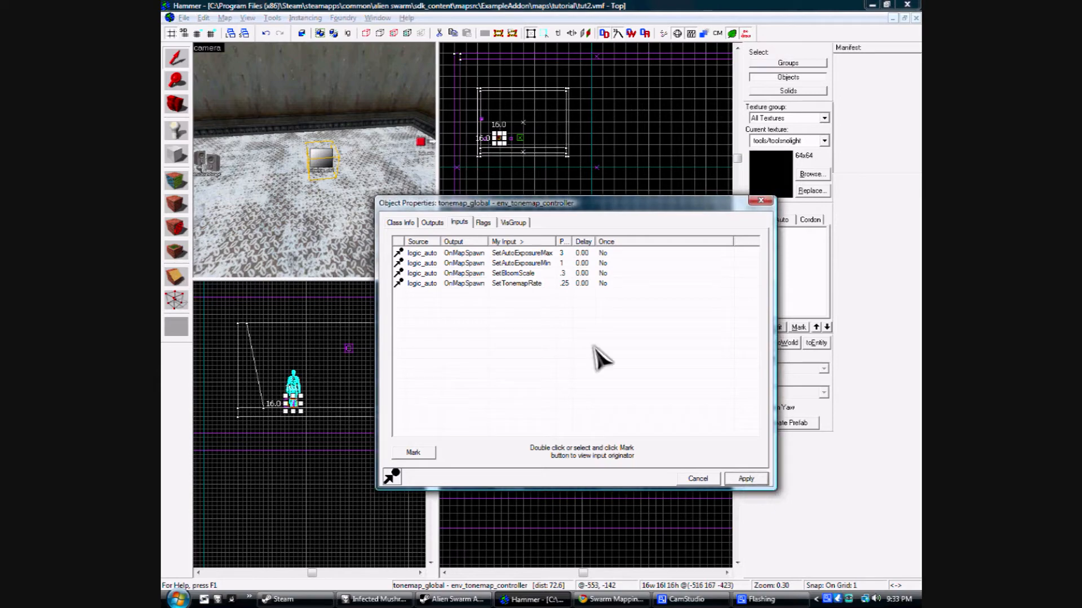
left_click(761, 201)
- Check the Remove on fire flag in the logic_auto entity's properties
key("z")
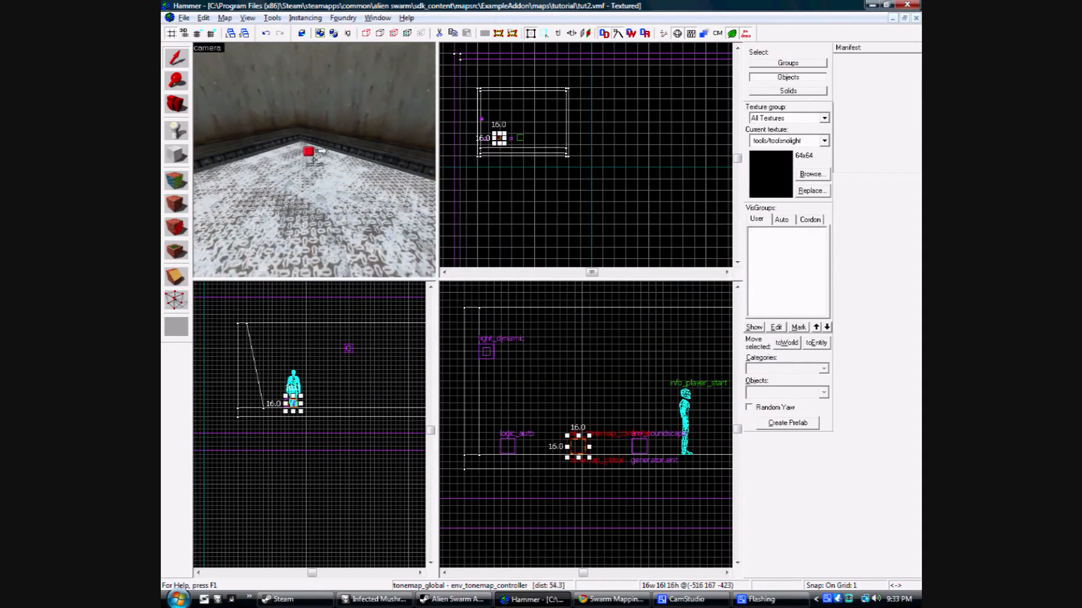
double_click(314, 161)
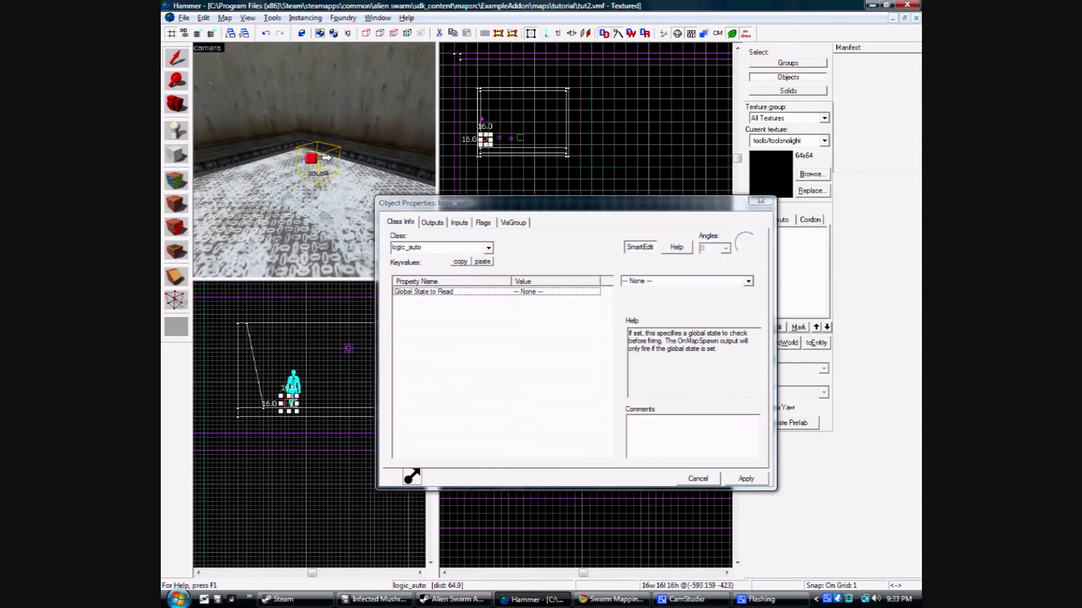
left_click(483, 223)
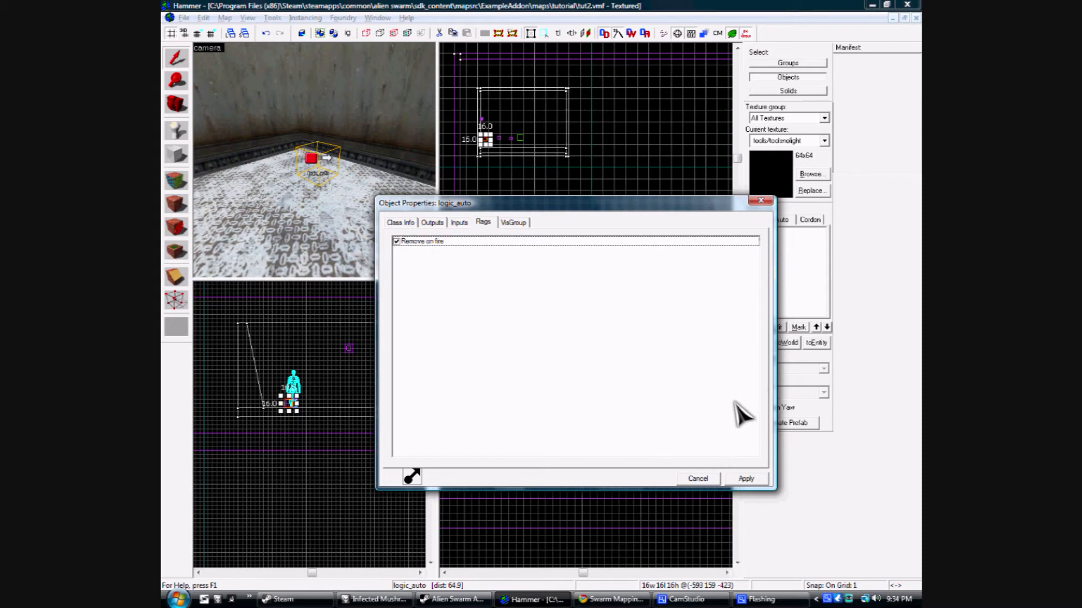
left_click(746, 479)
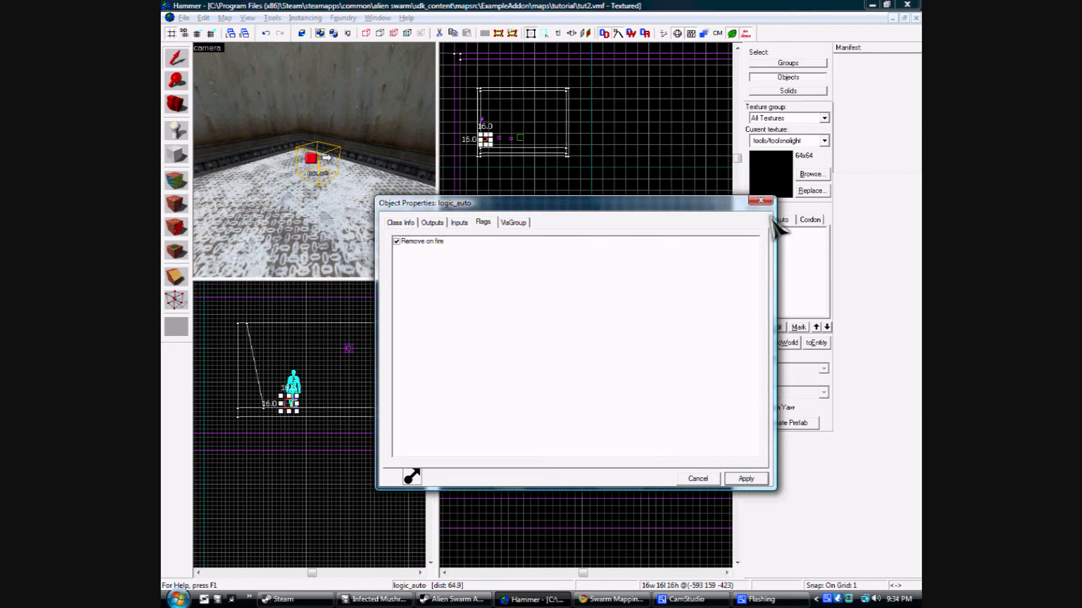
left_click(760, 200)
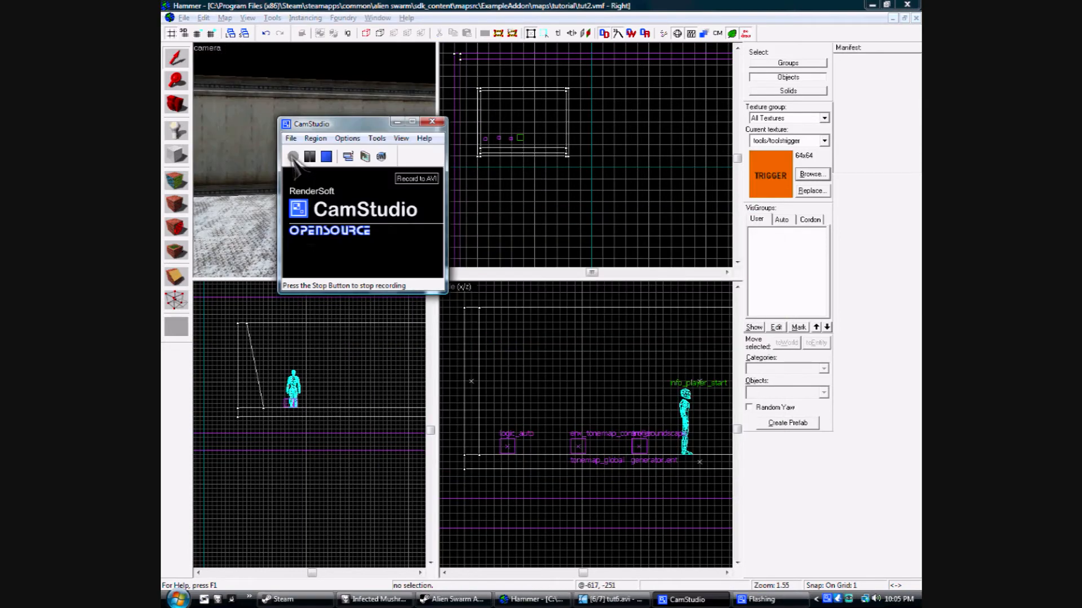
- Examine the room's walls, floor and placed entities in the 3D camera view
left_click(862, 245)
key("z")
key("w")
key("w")
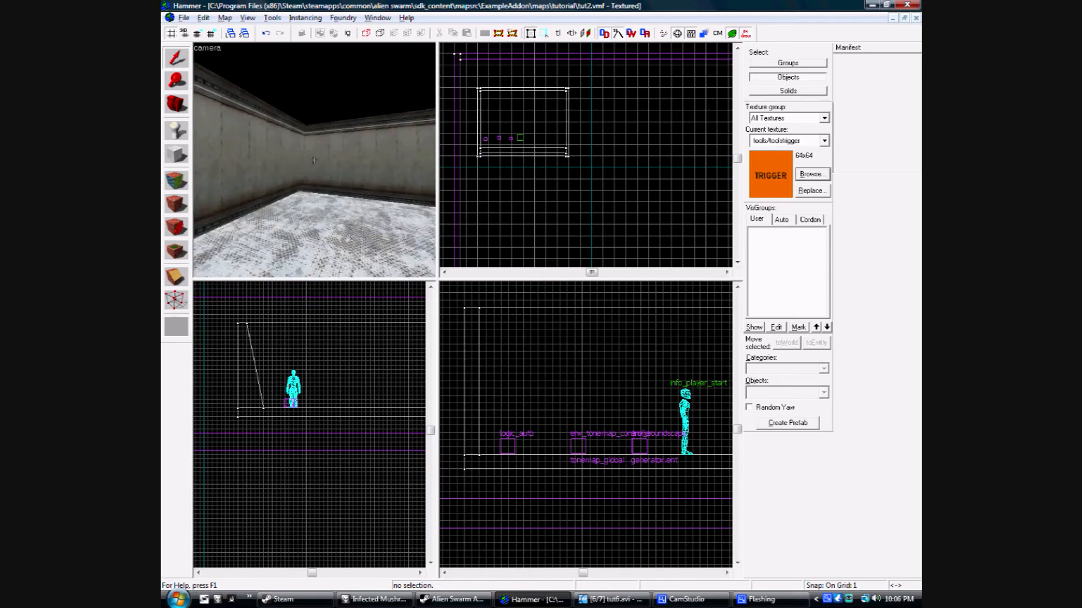
key("s")
key("w")
key("s")
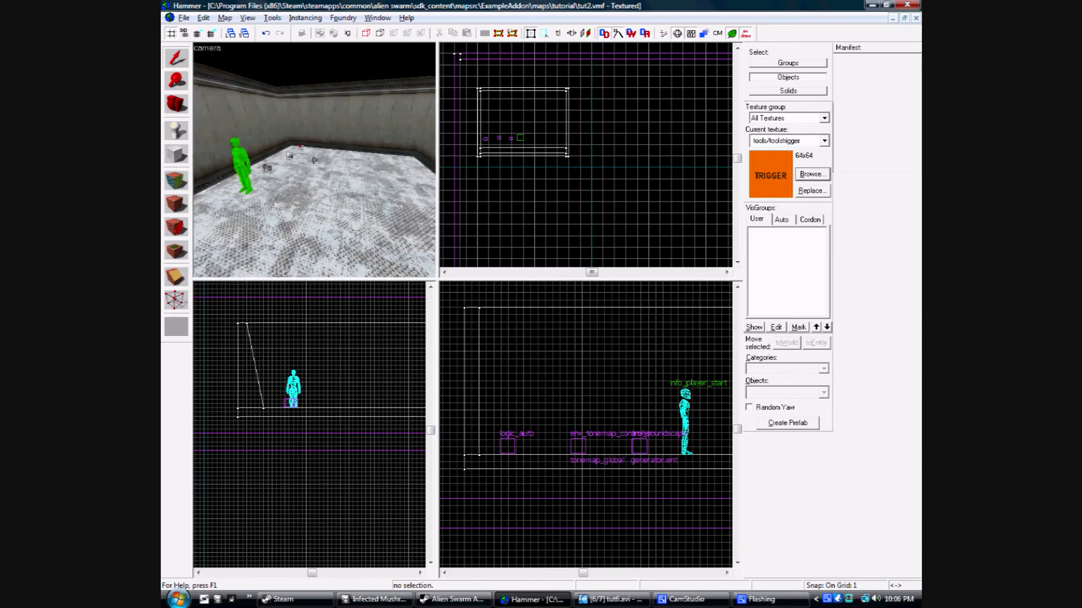
key("w")
- Bring up the normal-mode Run Map settings and set both VIS and RAD to Fast
left_click(185, 18)
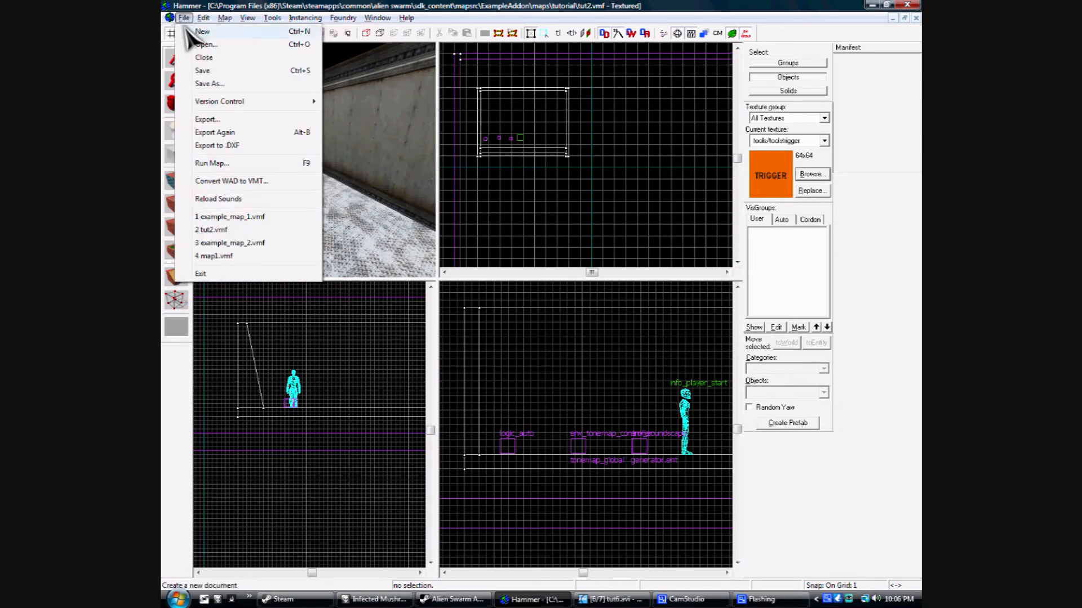
left_click(212, 163)
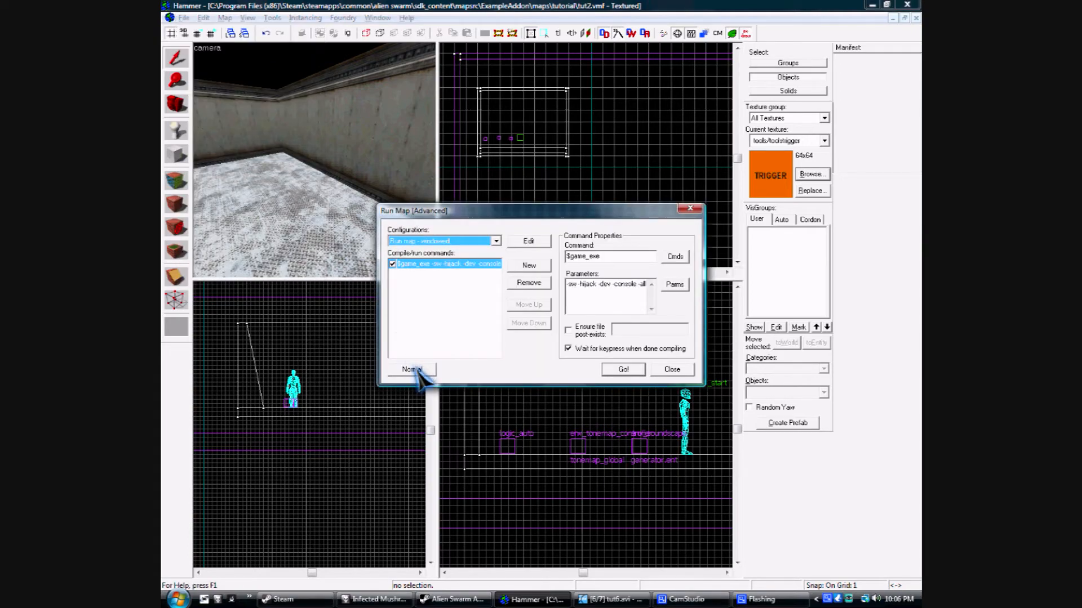
left_click(414, 371)
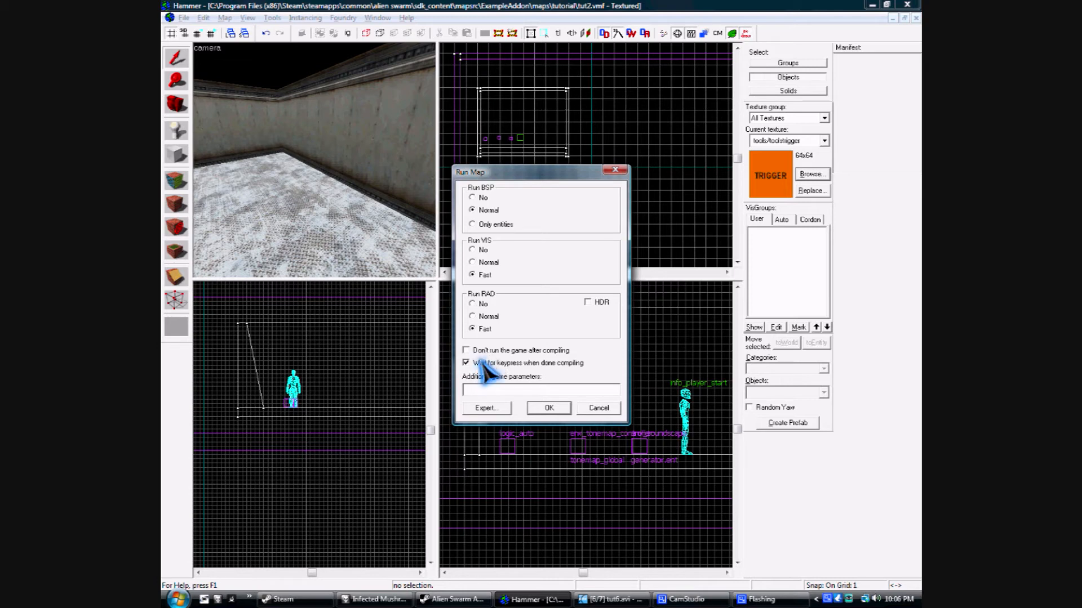
left_click(472, 262)
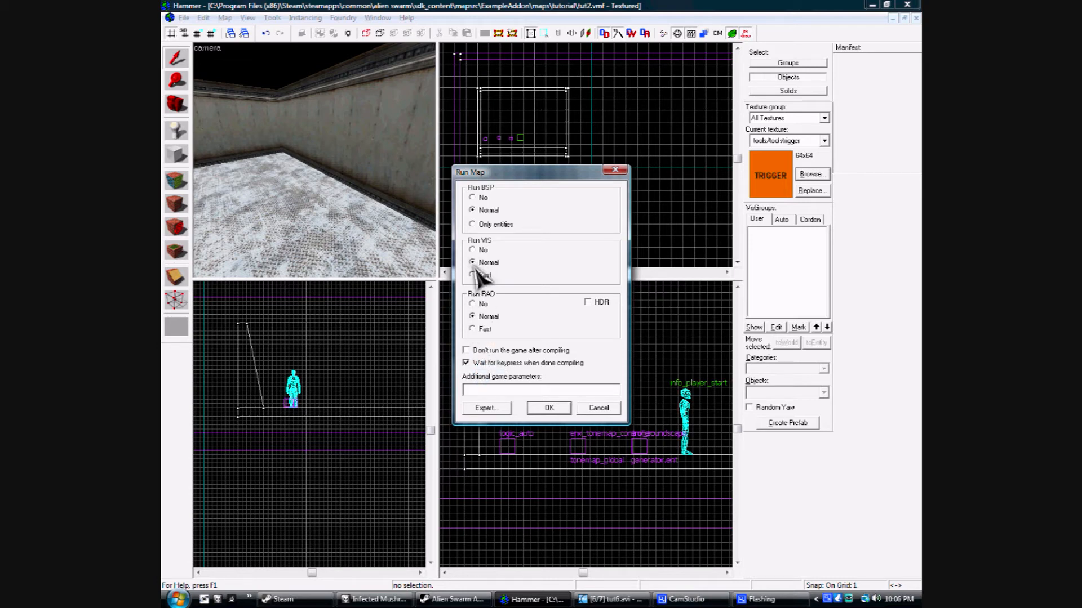
left_click(472, 274)
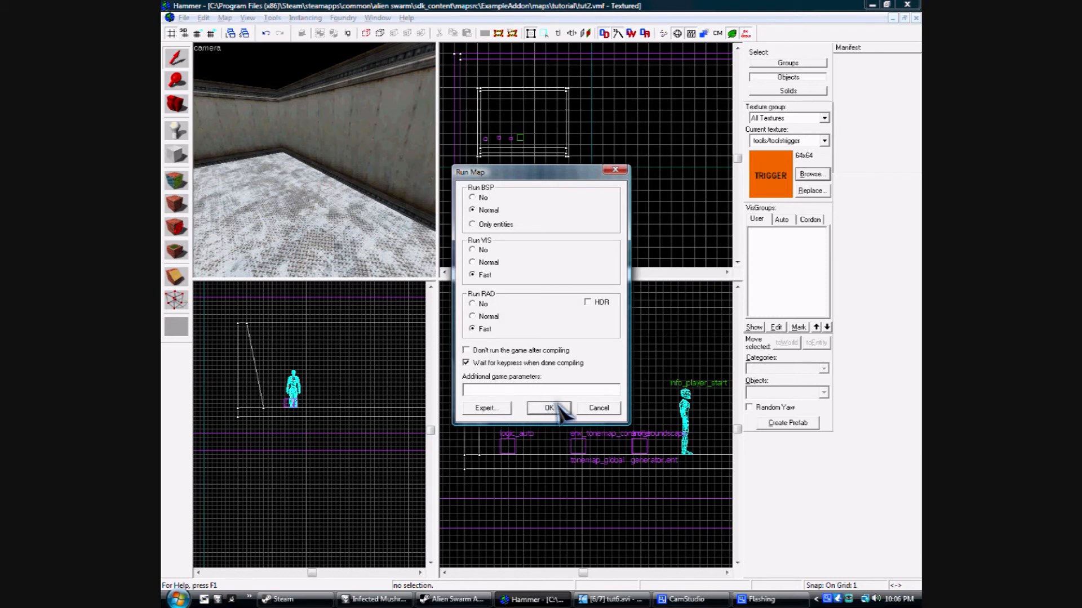
- Compile and run the map with the expert-mode Full compile - HDR configuration
left_click(483, 408)
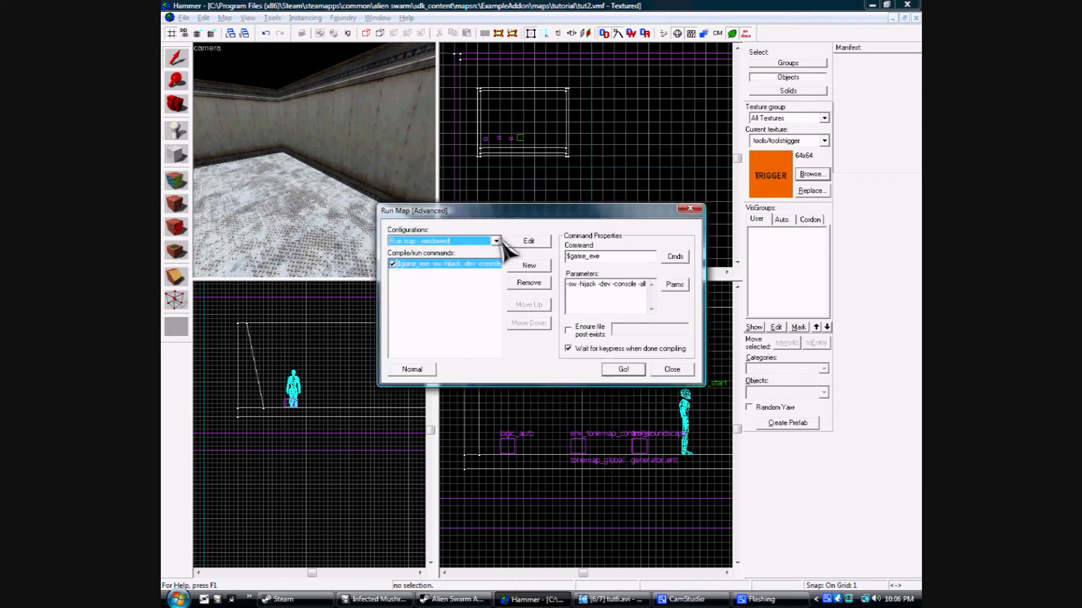
left_click(496, 241)
left_click(484, 271)
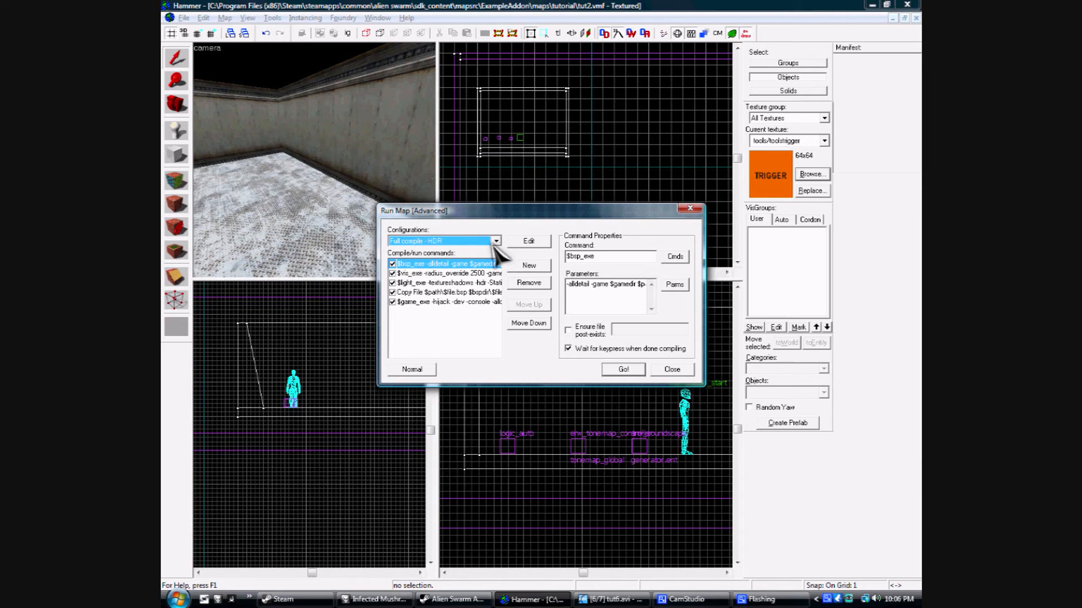
left_click(495, 243)
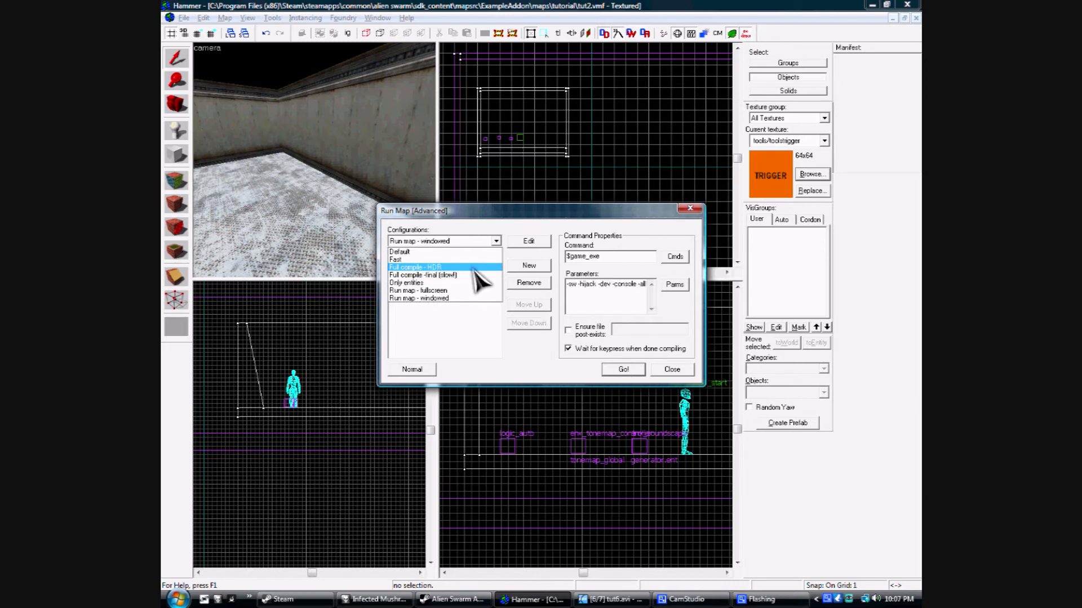
left_click(473, 268)
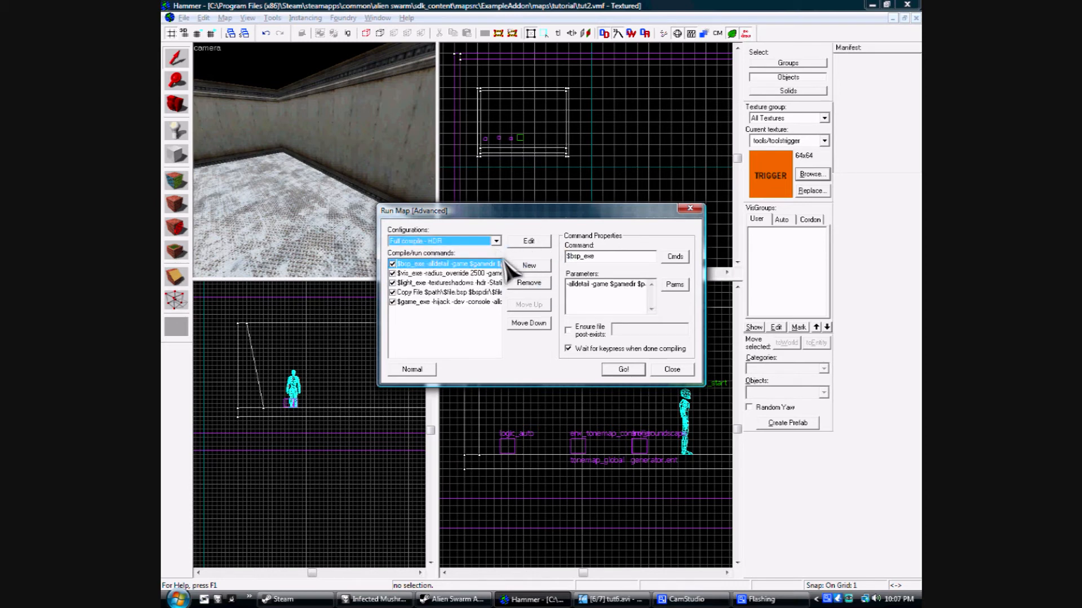
left_click(623, 370)
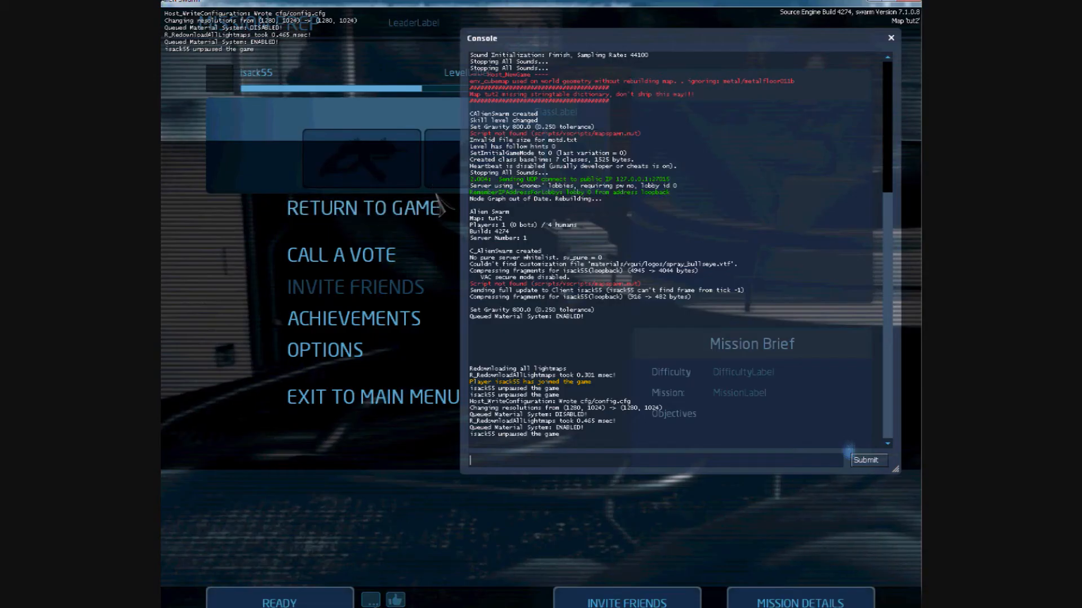
- Check the Enable developer console option in the game's Keyboard/Mouse settings and bring the console back up
key("Escape")
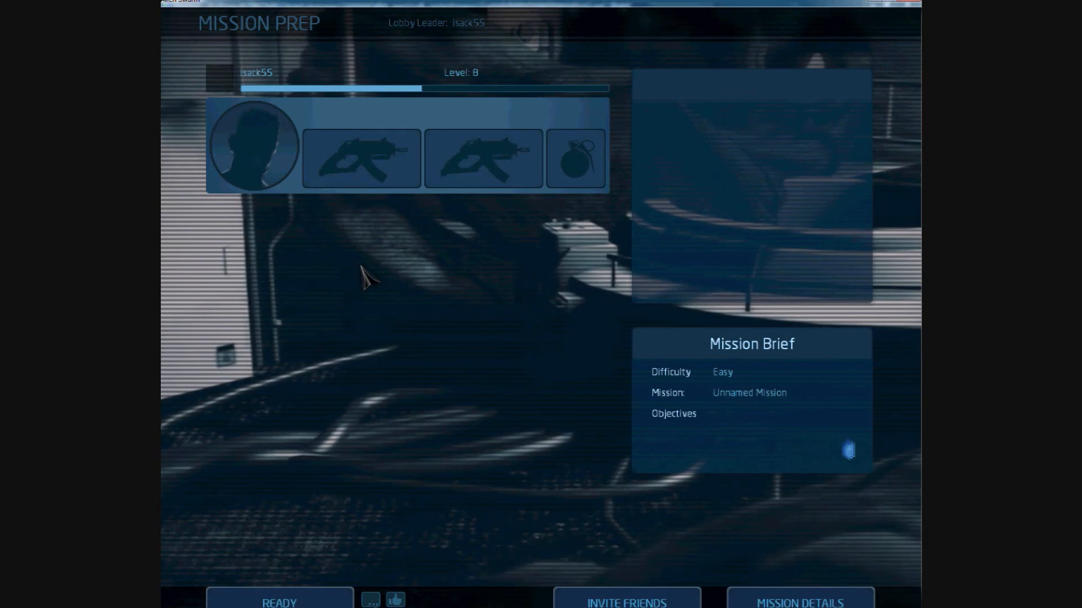
key("grave")
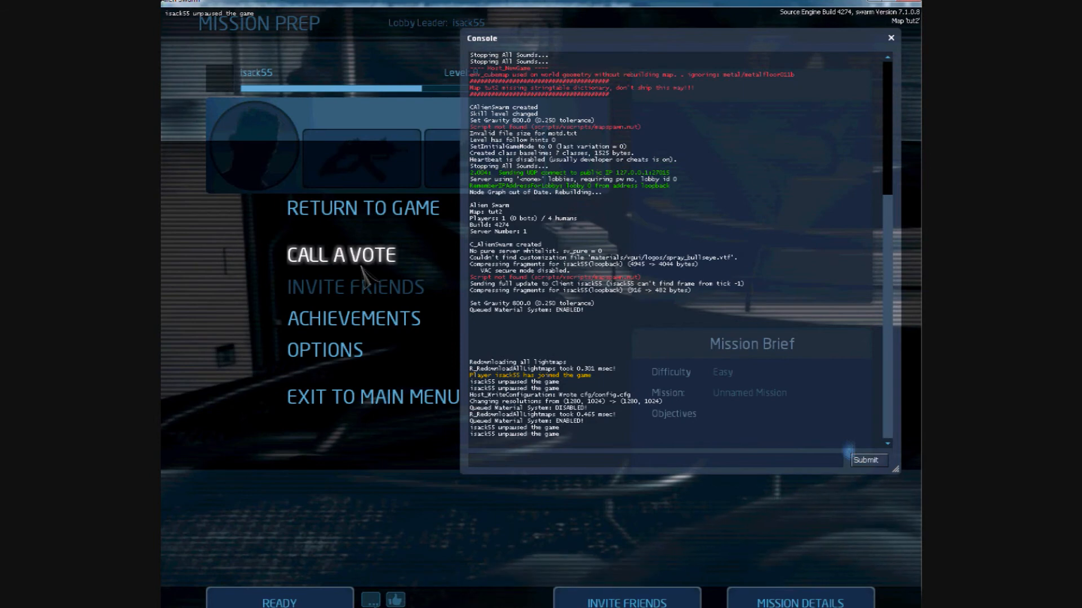
left_click(381, 349)
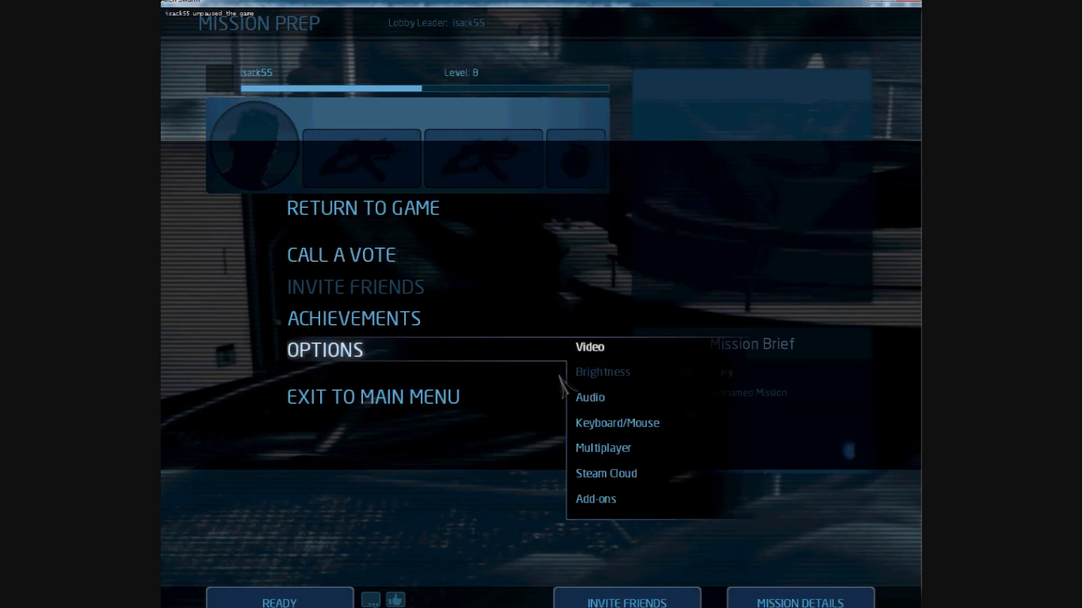
left_click(633, 424)
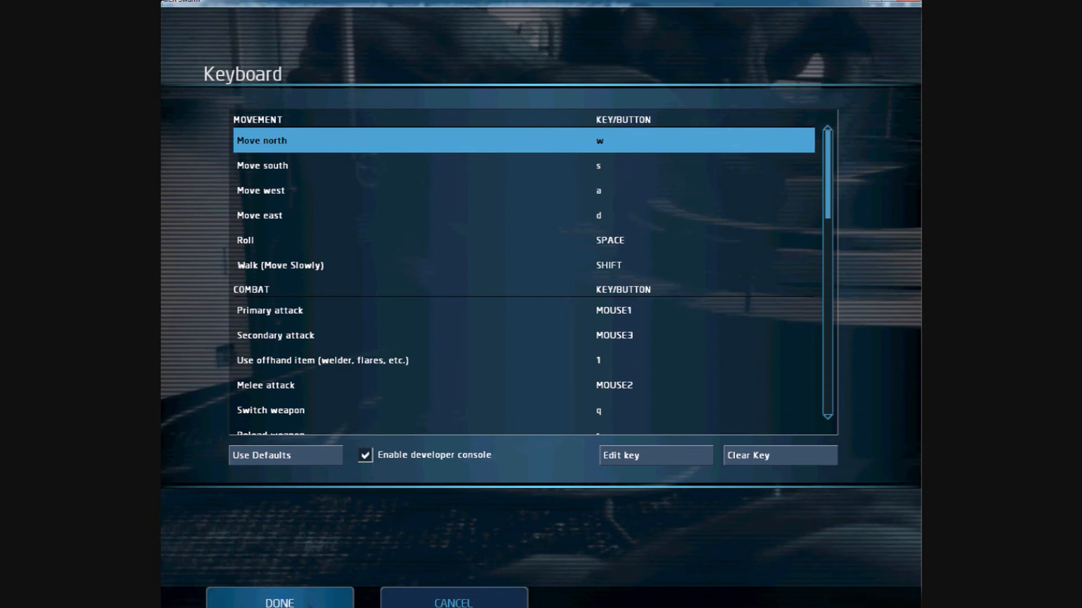
left_click(309, 602)
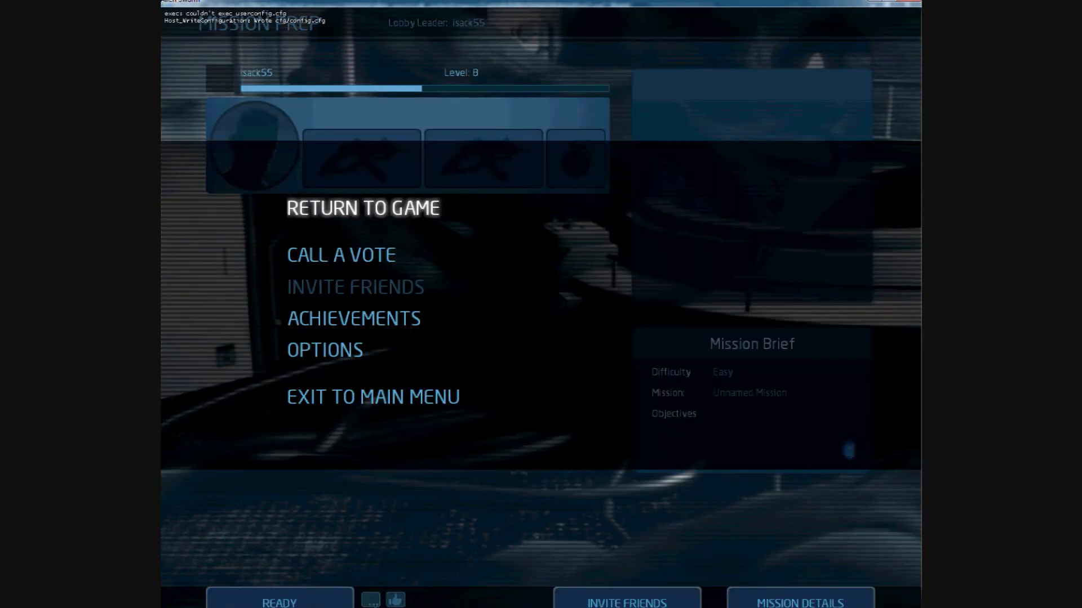
left_click(383, 220)
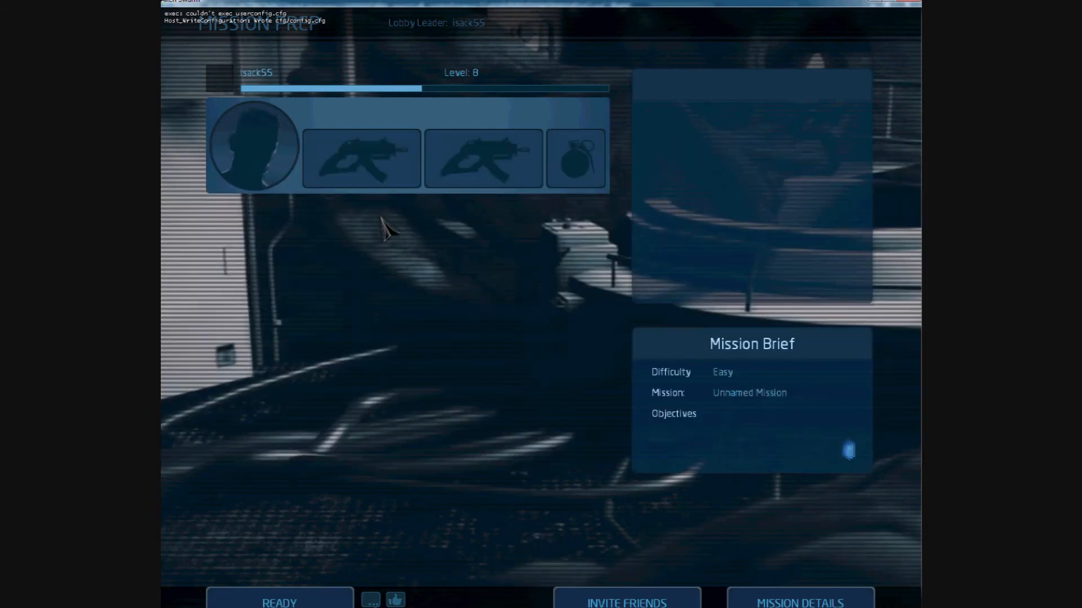
key("grave")
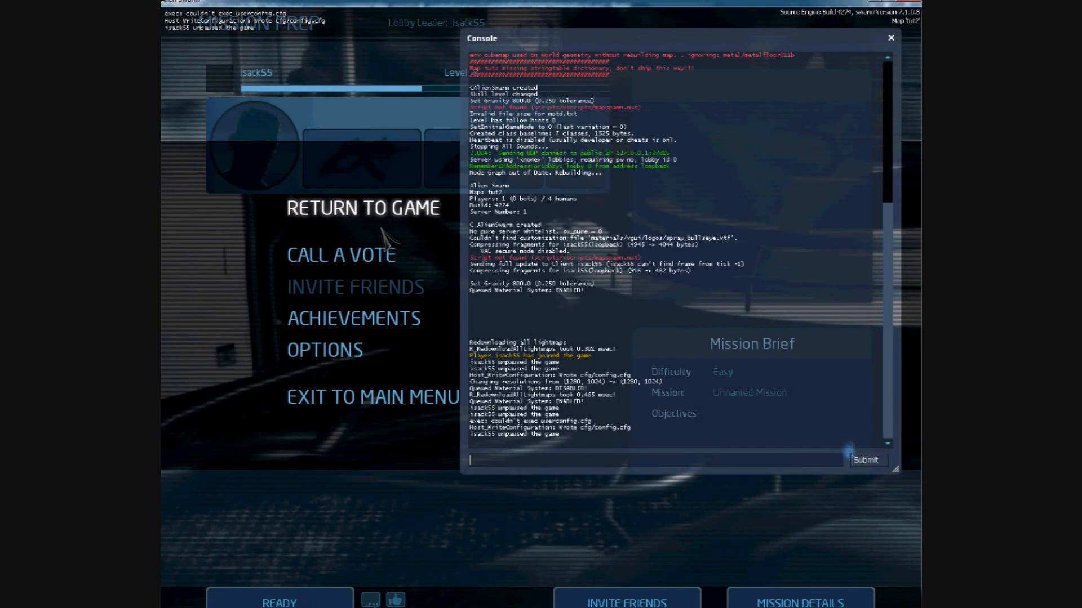
type("ma")
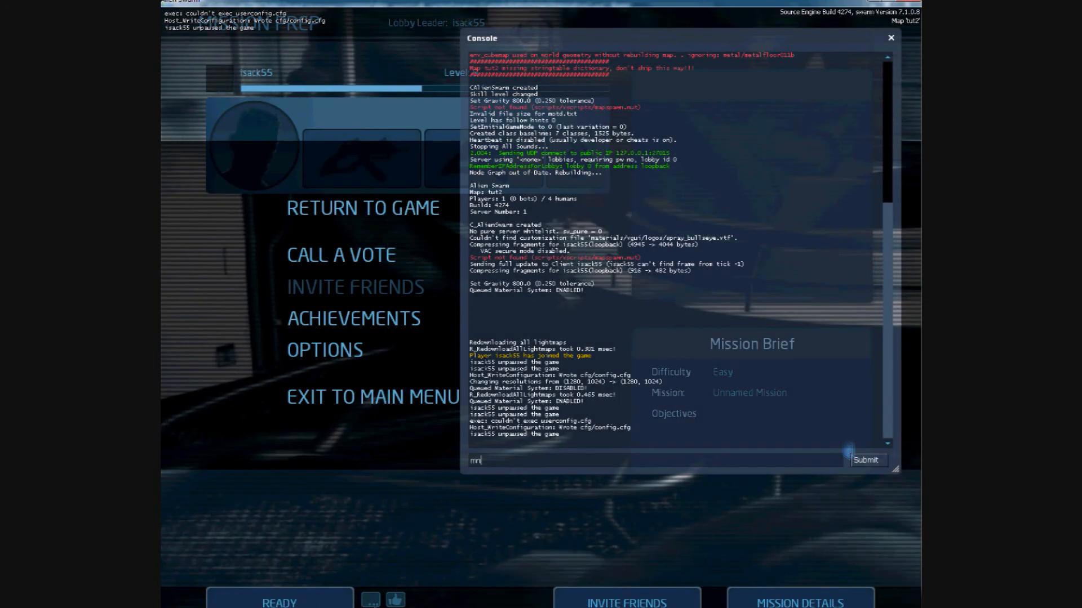
type("p")
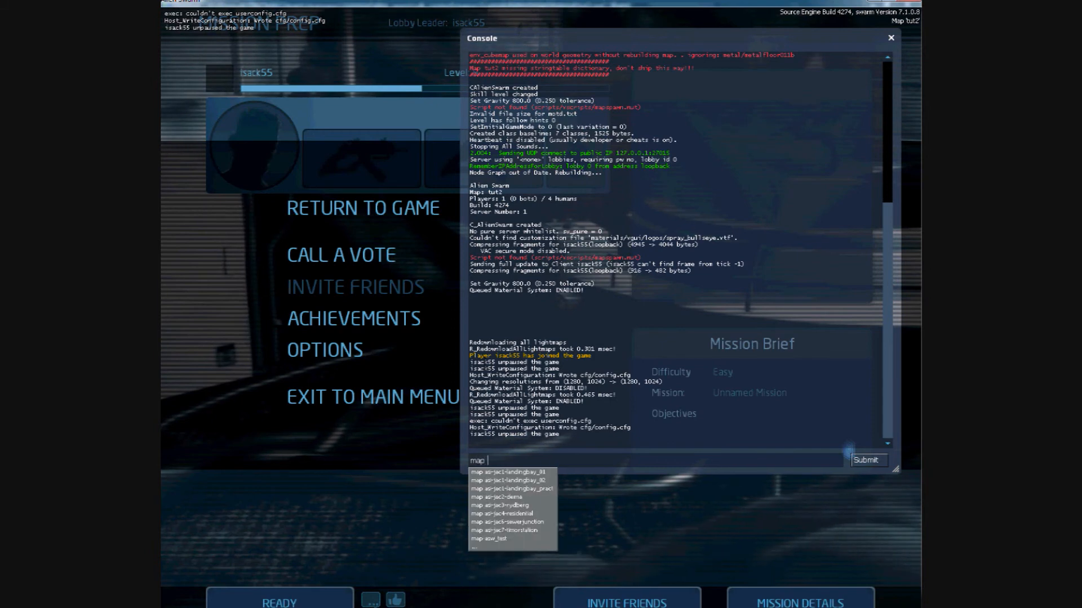
key("BackSpace")
key("BackSpace")
key("BackSpace")
key("BackSpace")
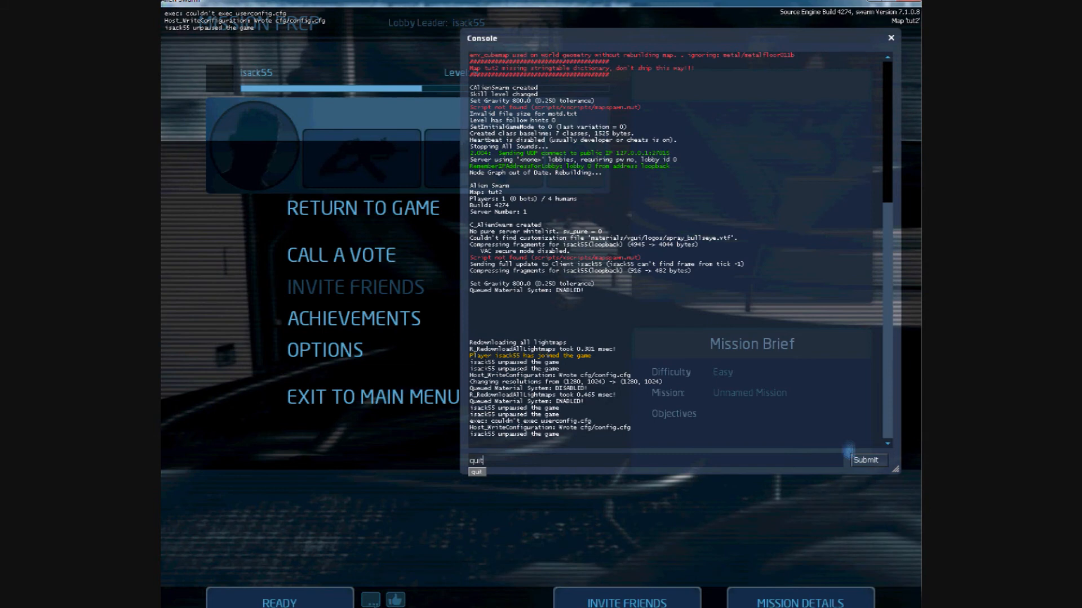
key("BackSpace")
key("BackSpace")
key("BackSpace")
key("BackSpace")
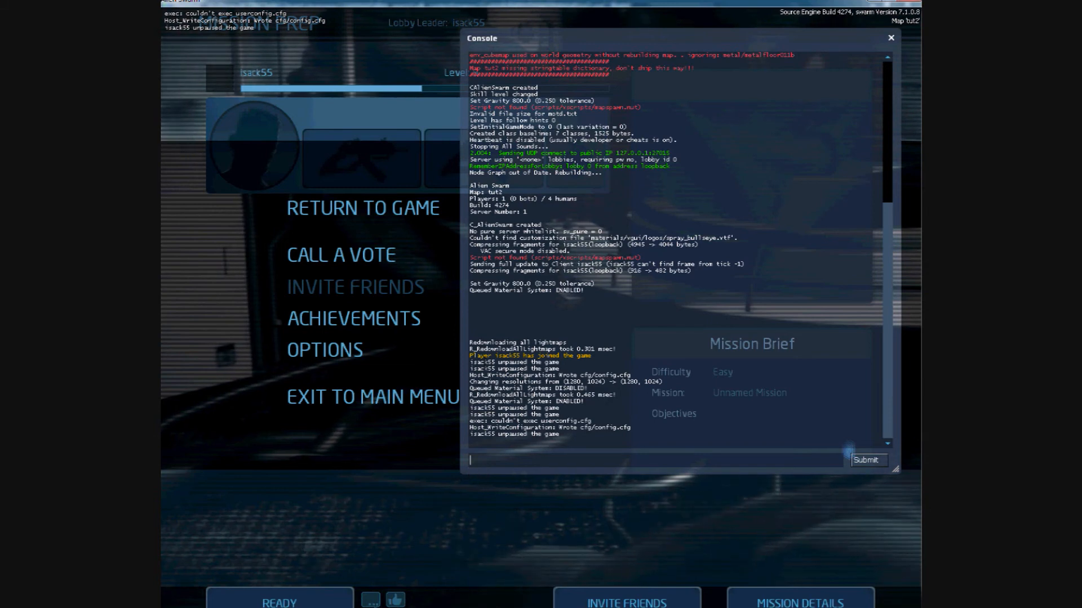
- Close the console and menu, select a marine in the mission lobby and ready up to start the mission
key("Escape")
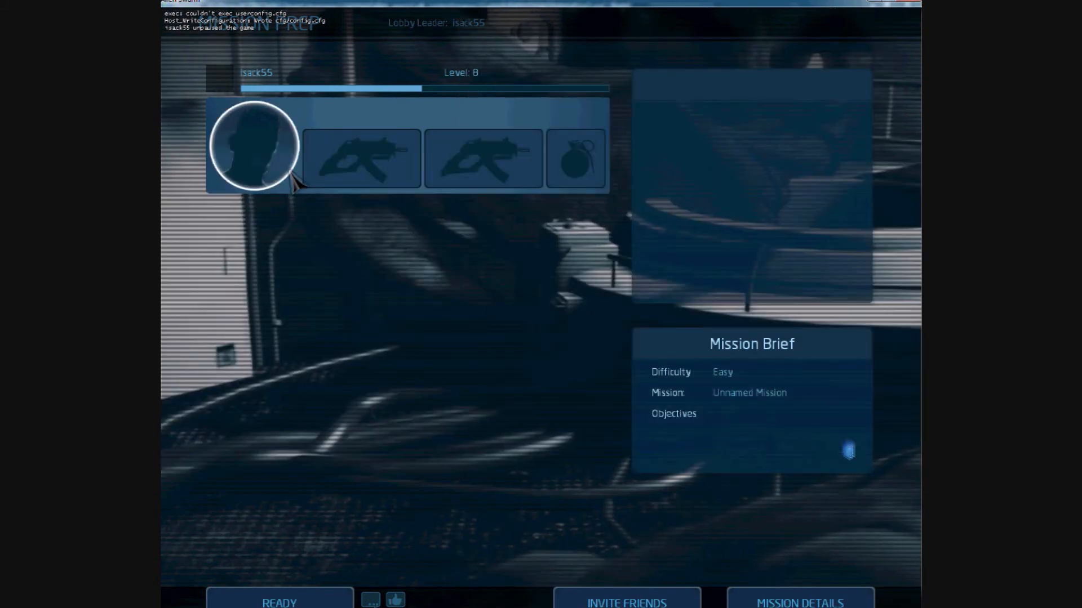
left_click(297, 176)
left_click(335, 154)
left_click(333, 599)
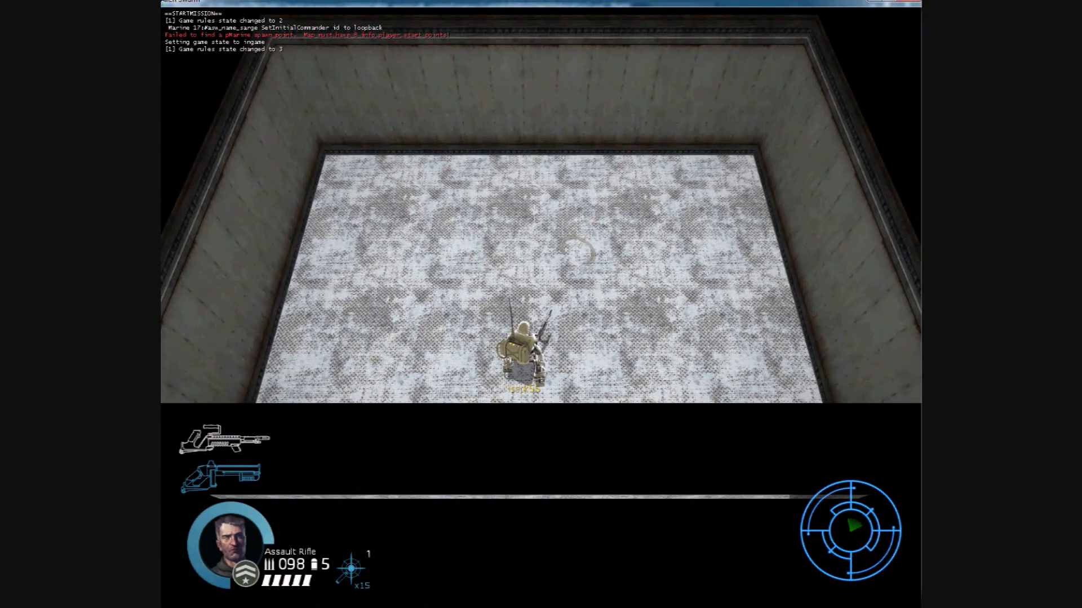
- Walk the marine around the room to examine the floor, walls and lighting in the running game
key("w")
key("d")
key("a")
key("s")
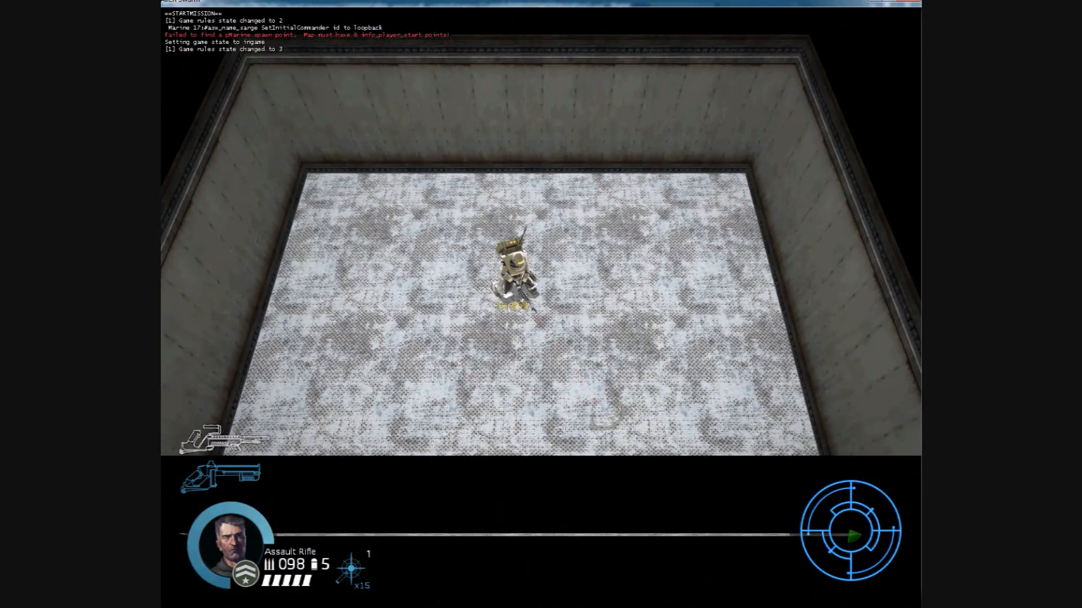
key("a")
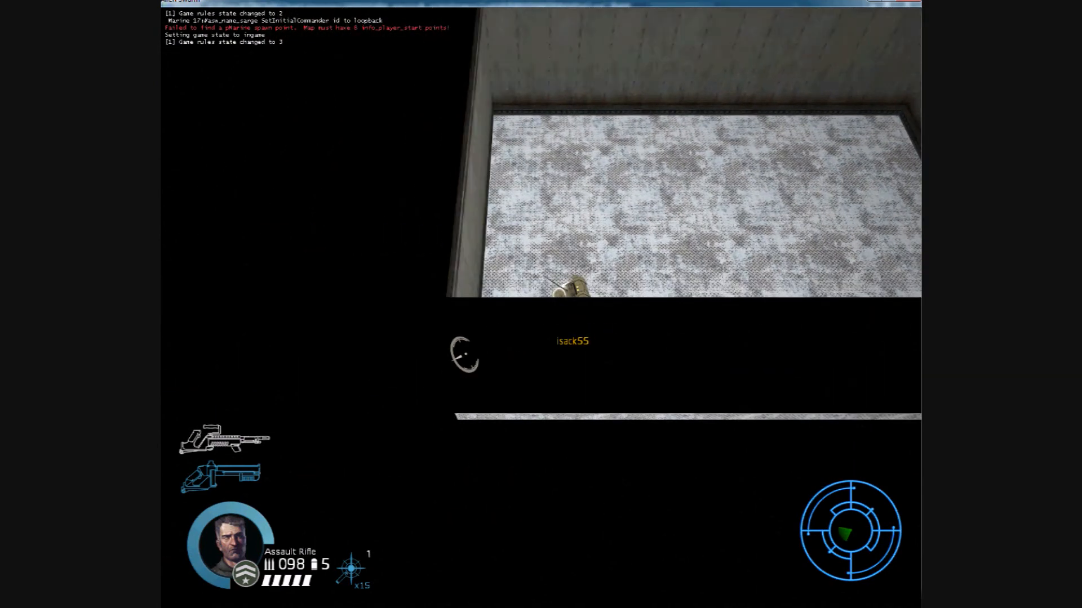
key("d")
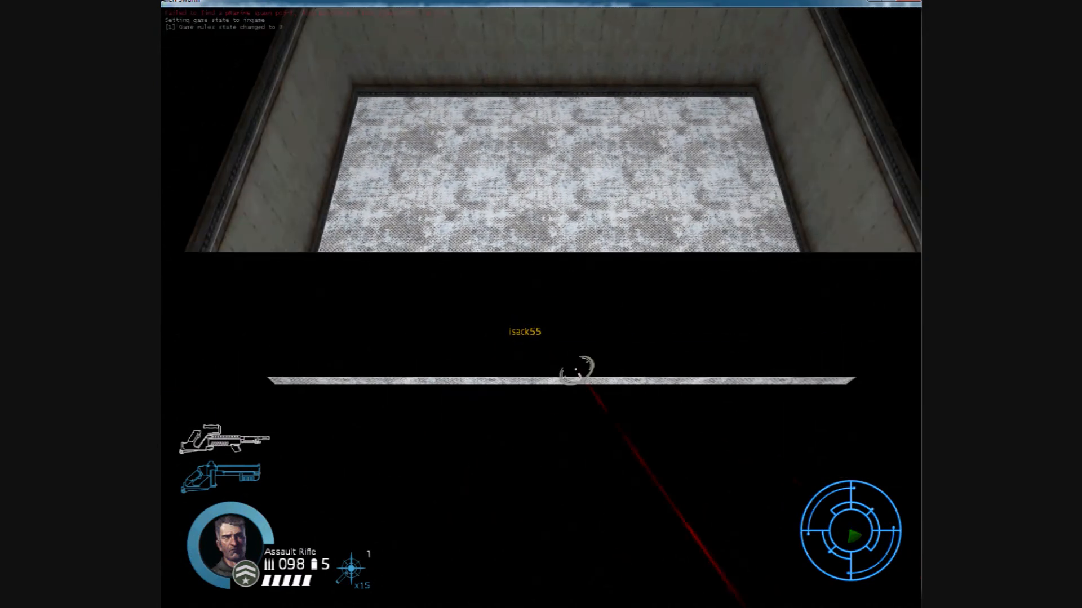
key("w")
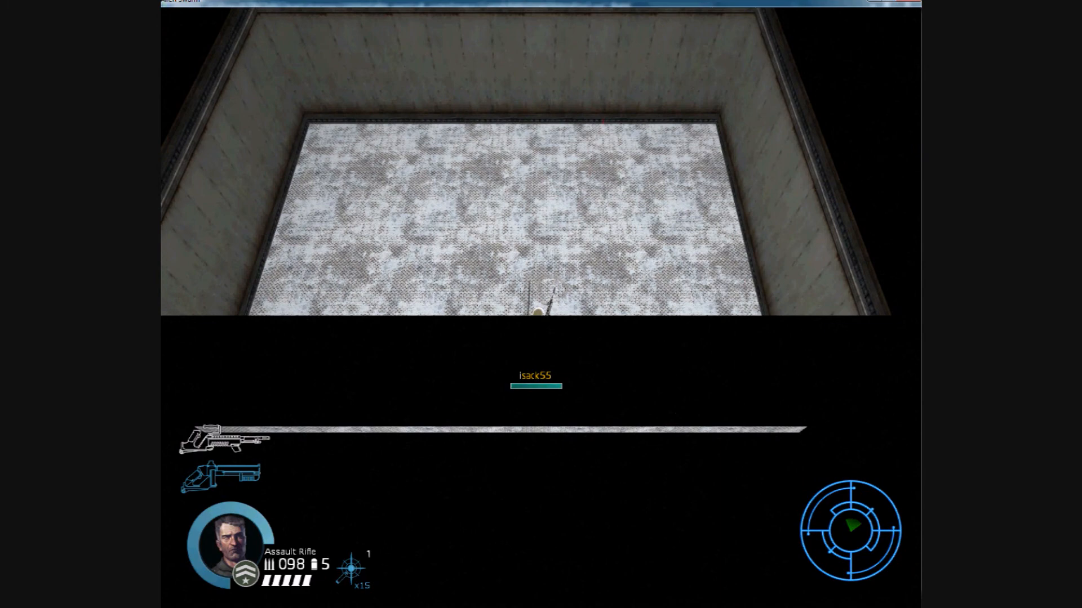
key("w")
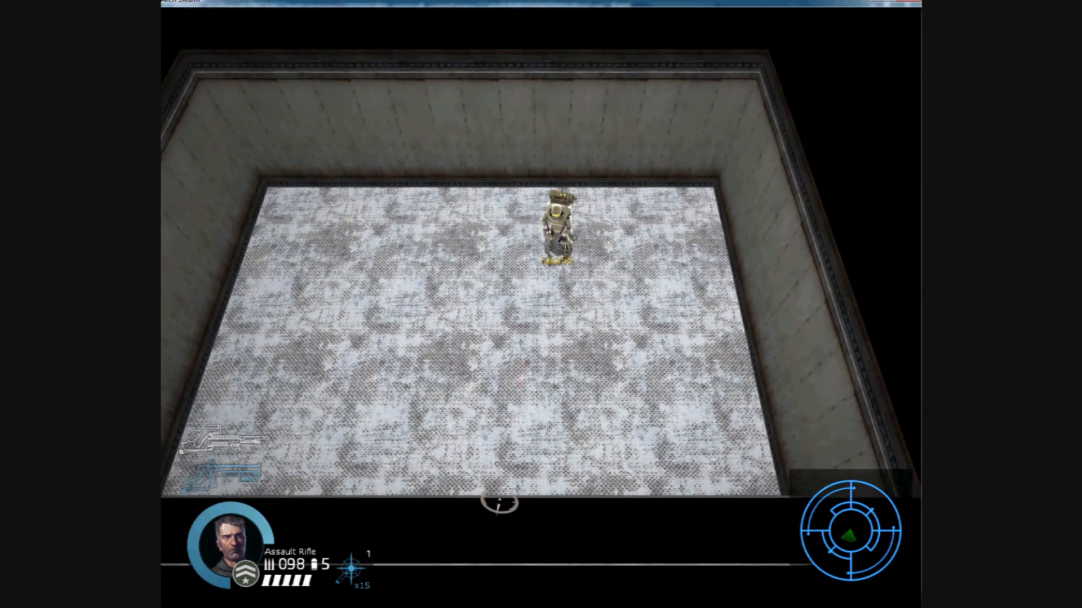
key("s")
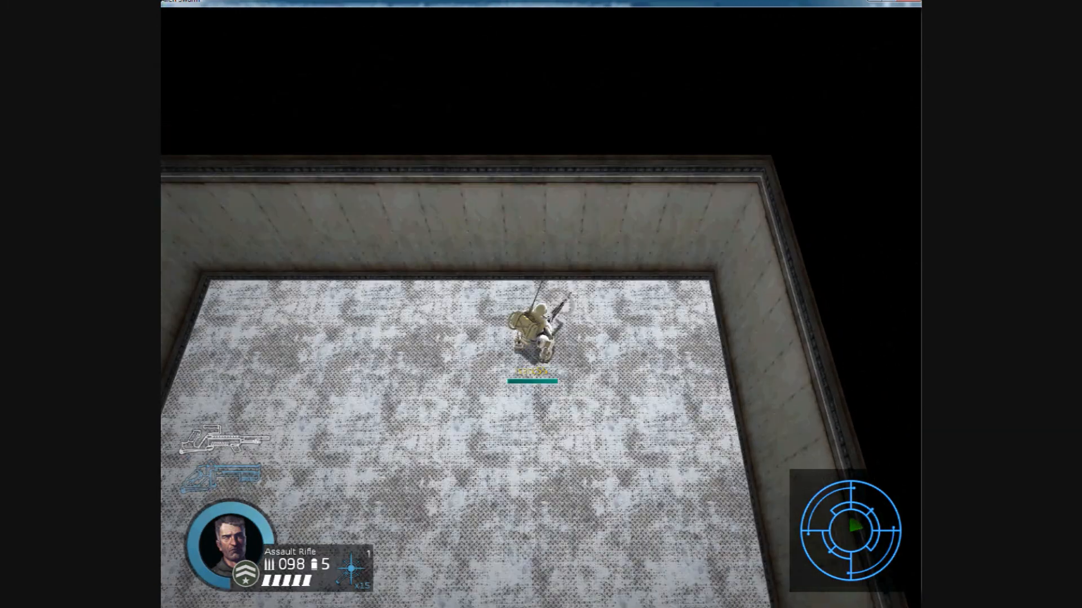
key("s")
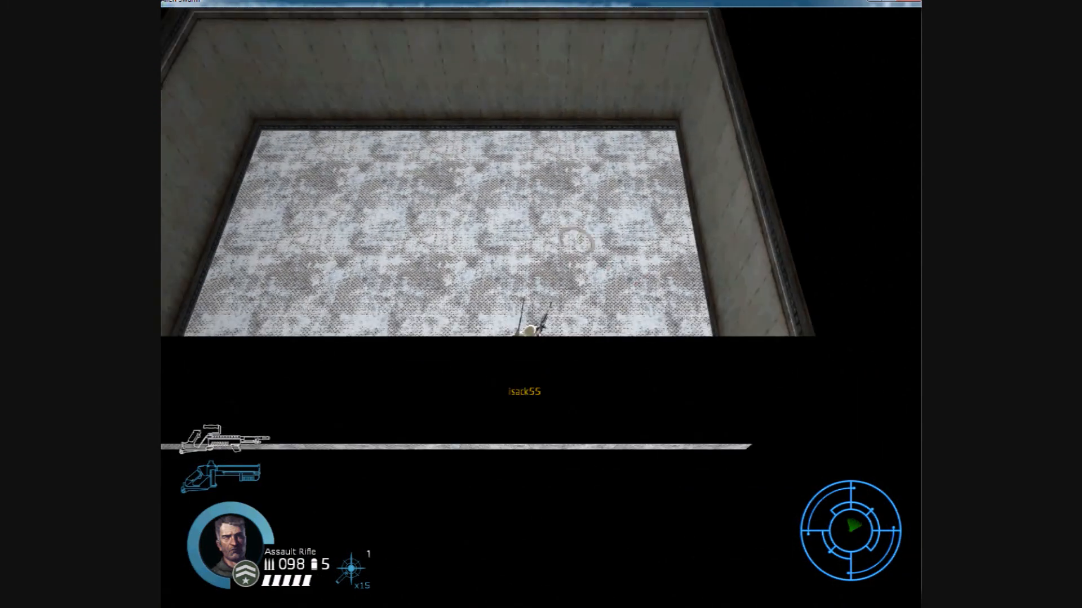
key("s")
key("s")
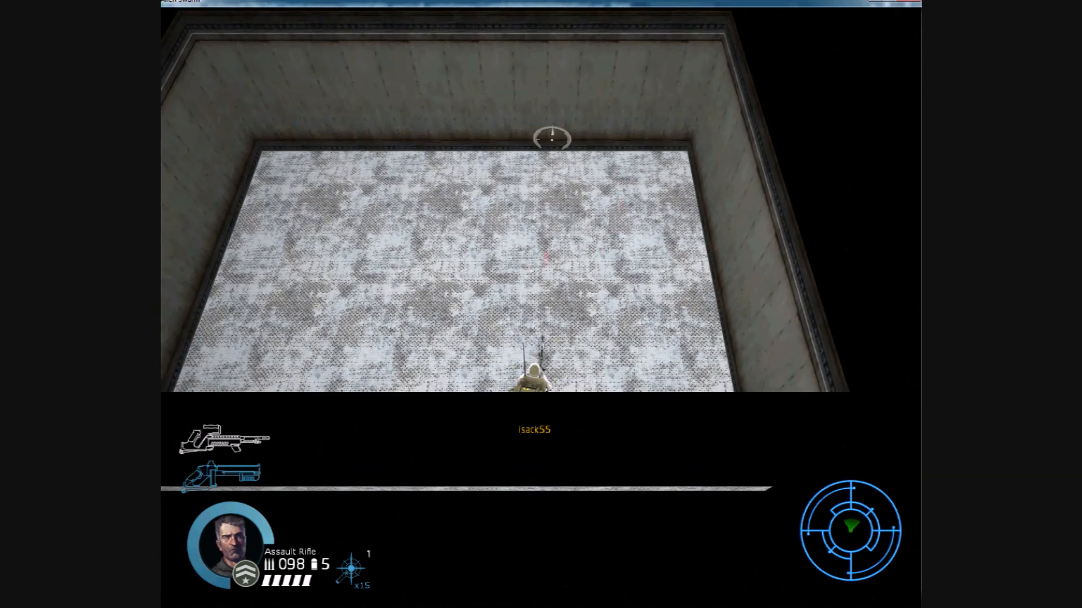
key("s")
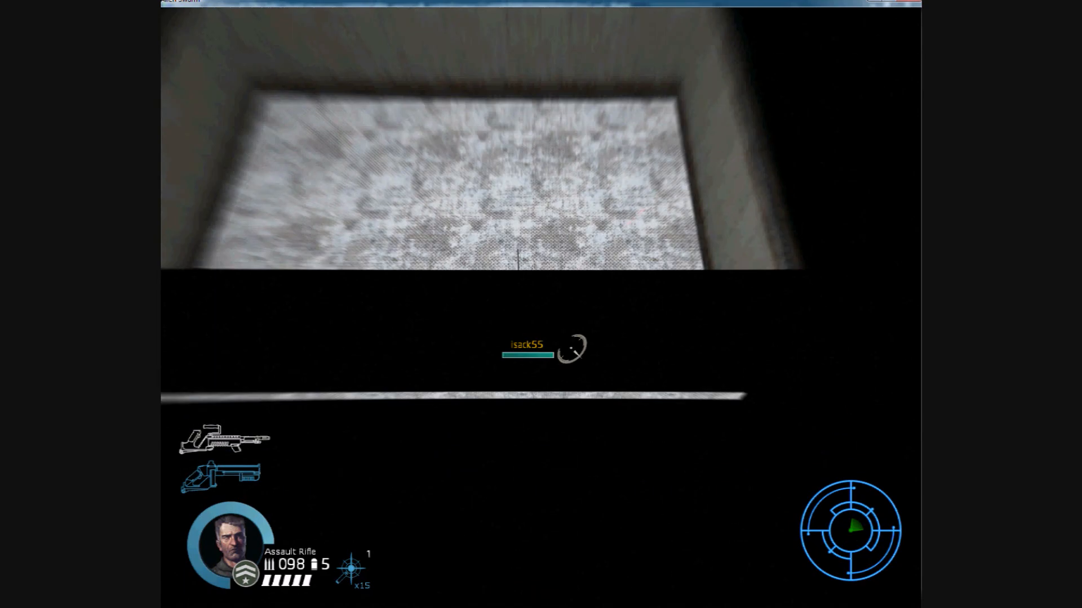
key("w")
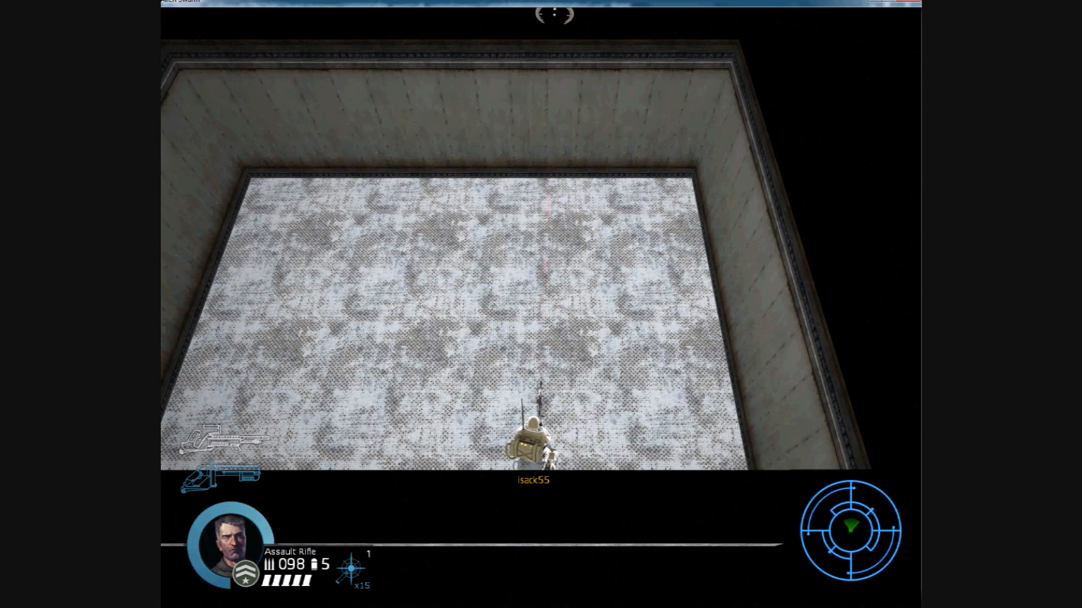
key("w")
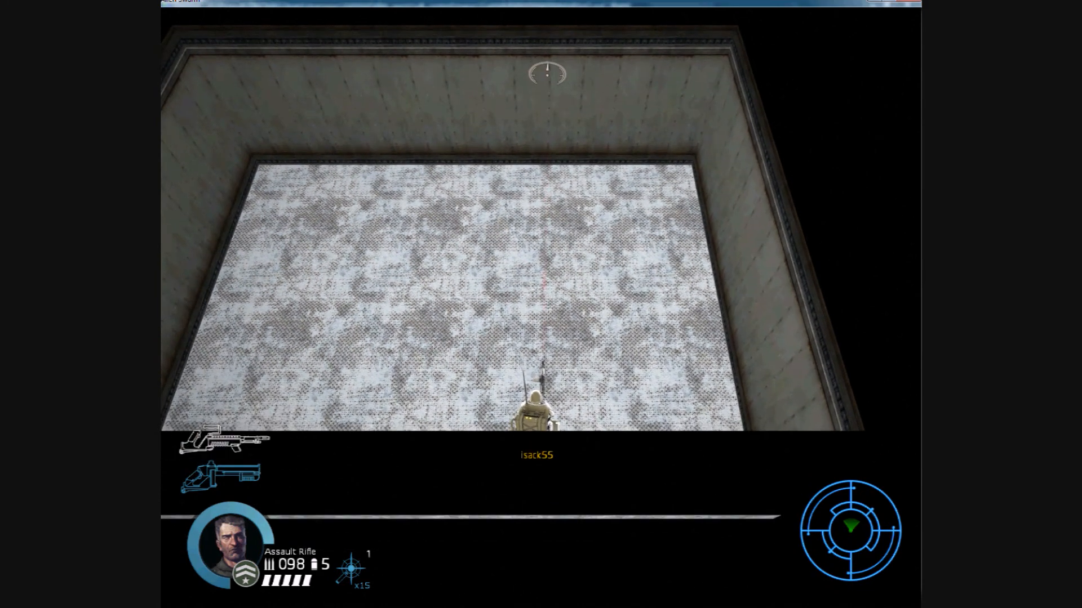
key("s")
key("a")
key("s")
key("d")
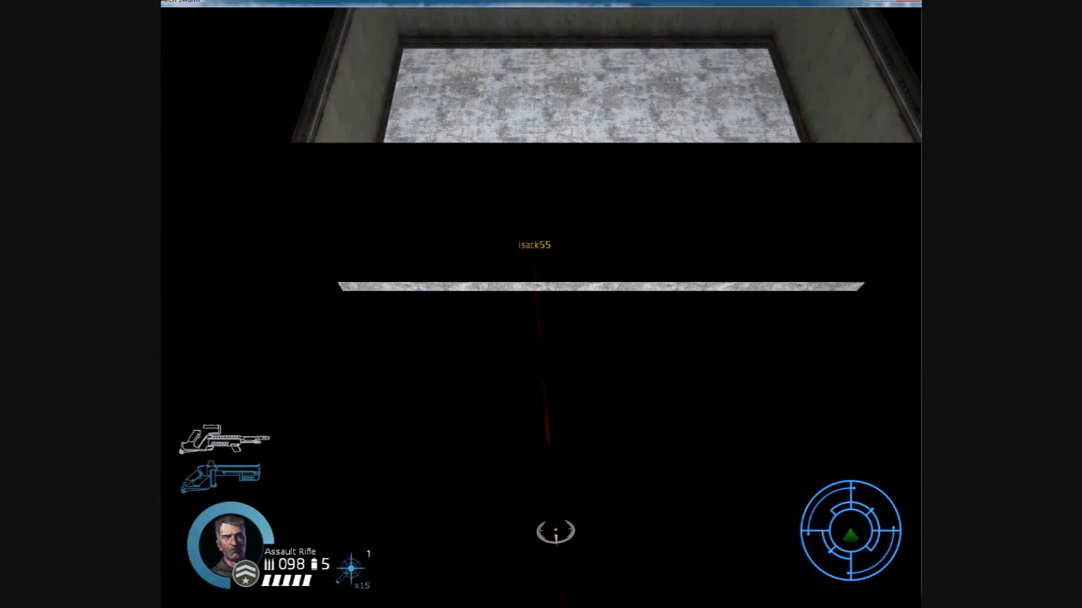
key("d")
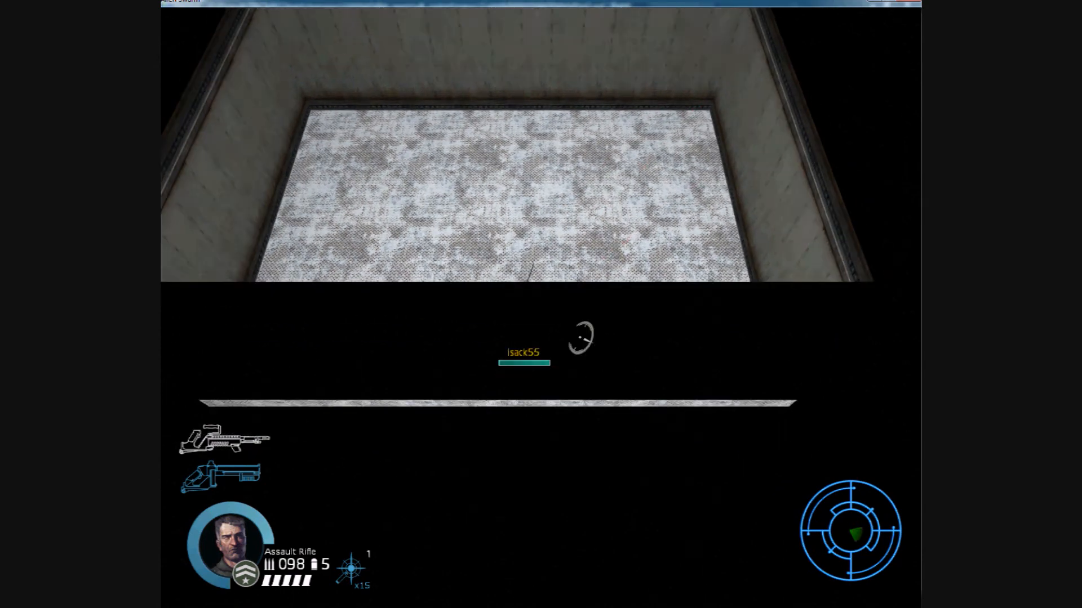
key("w")
key("a")
key("s")
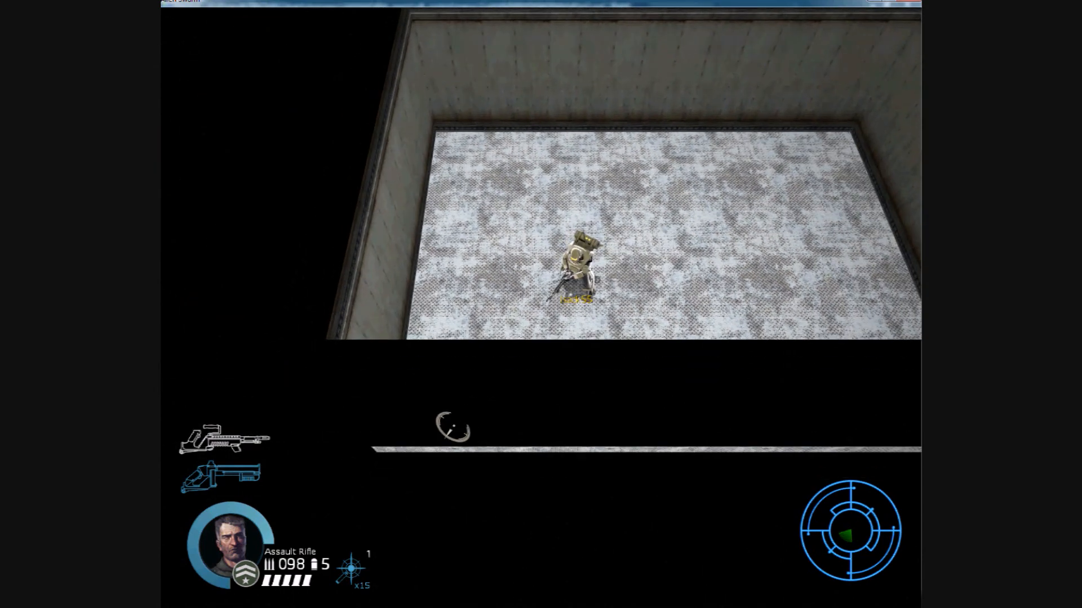
key("d")
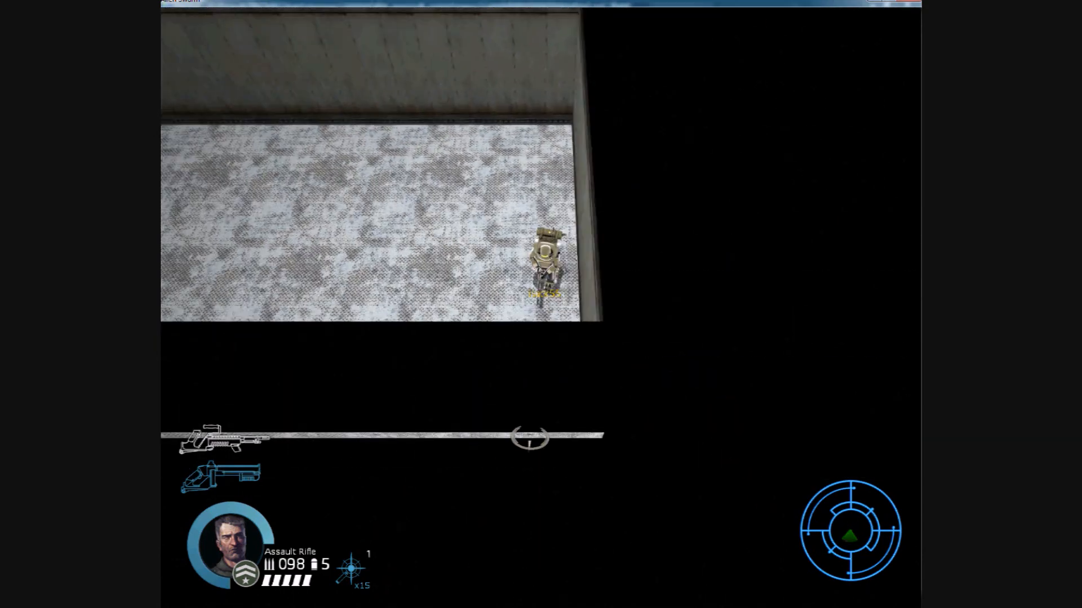
- Switch to the Vindicator, fire and reload it while moving the marine around the room
key("w")
key("a")
key("d")
key("a")
key("s")
key("w")
key("a")
left_click_drag(498, 288, 597, 253)
key("d")
key("a")
key("d")
key("q")
key("a")
key("w")
left_click(524, 239)
key("d")
left_click(704, 251)
key("a")
key("s")
left_click(381, 295)
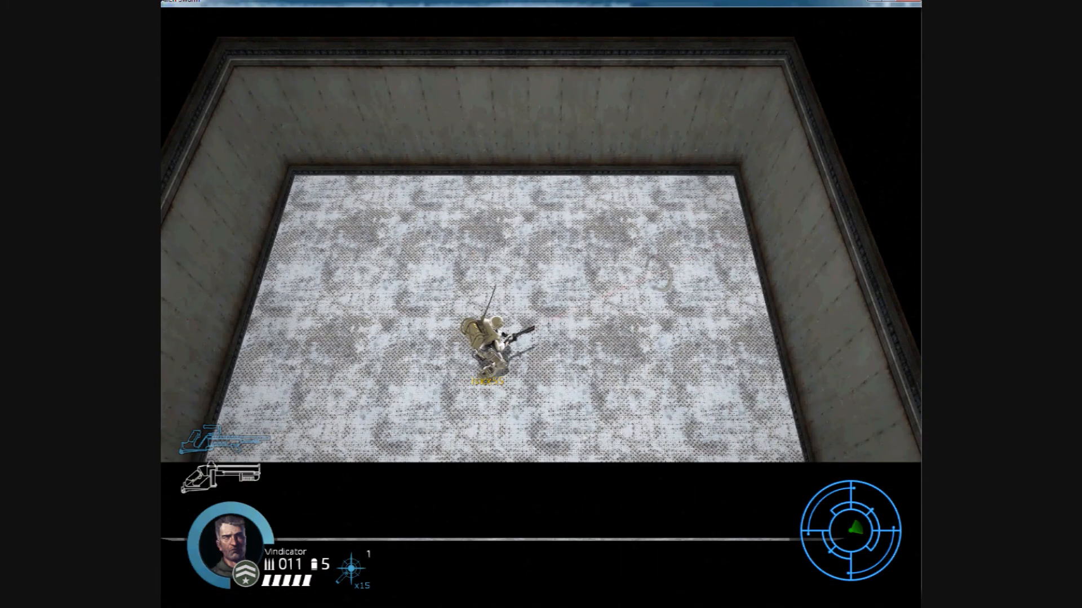
key("w")
key("r")
key("r")
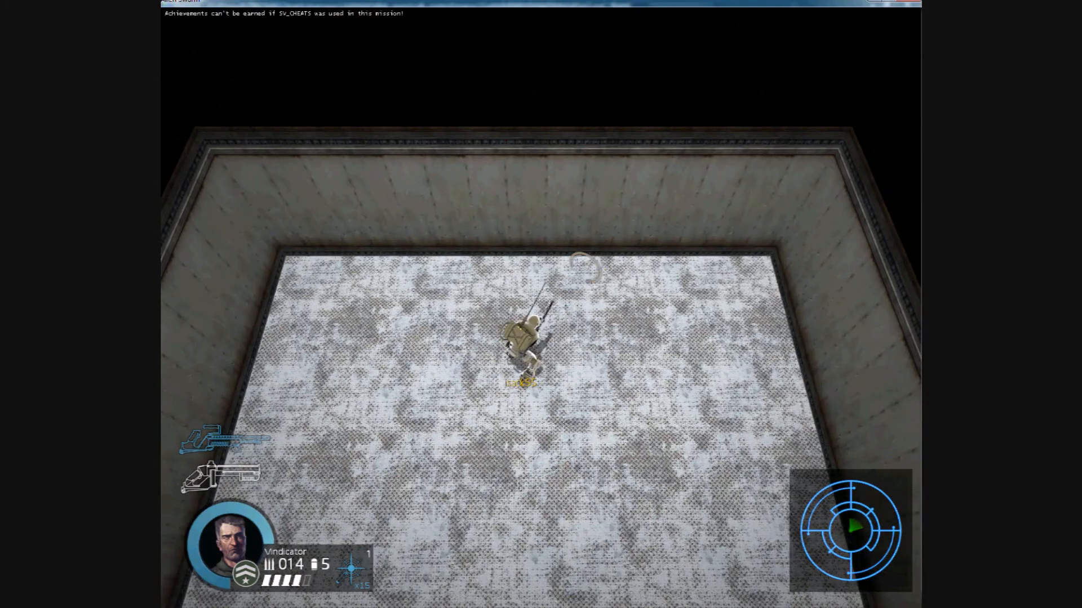
key("a")
key("s")
key("d")
key("w")
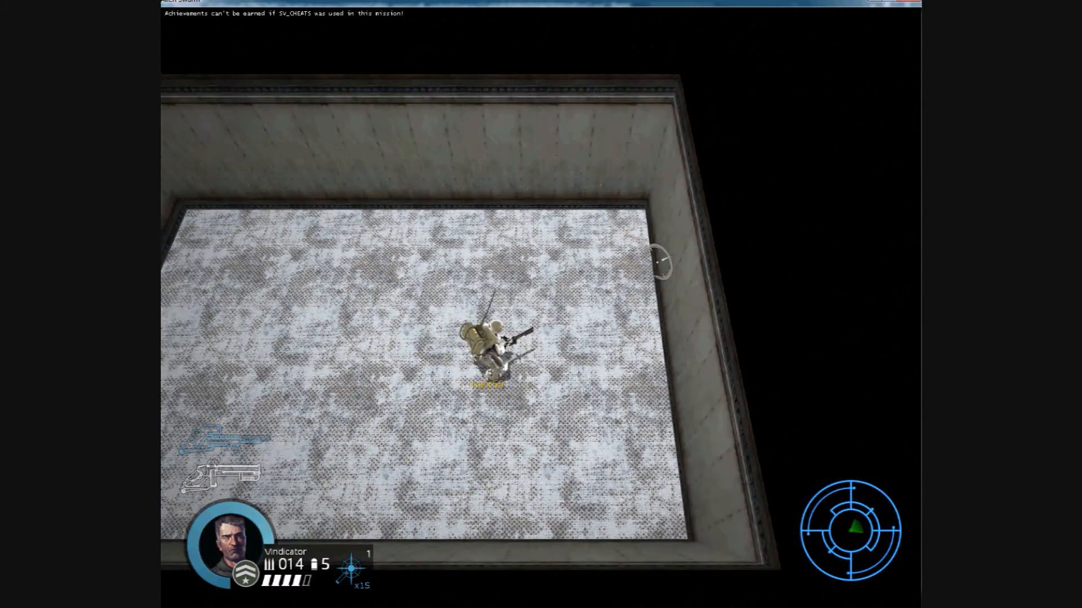
key("a")
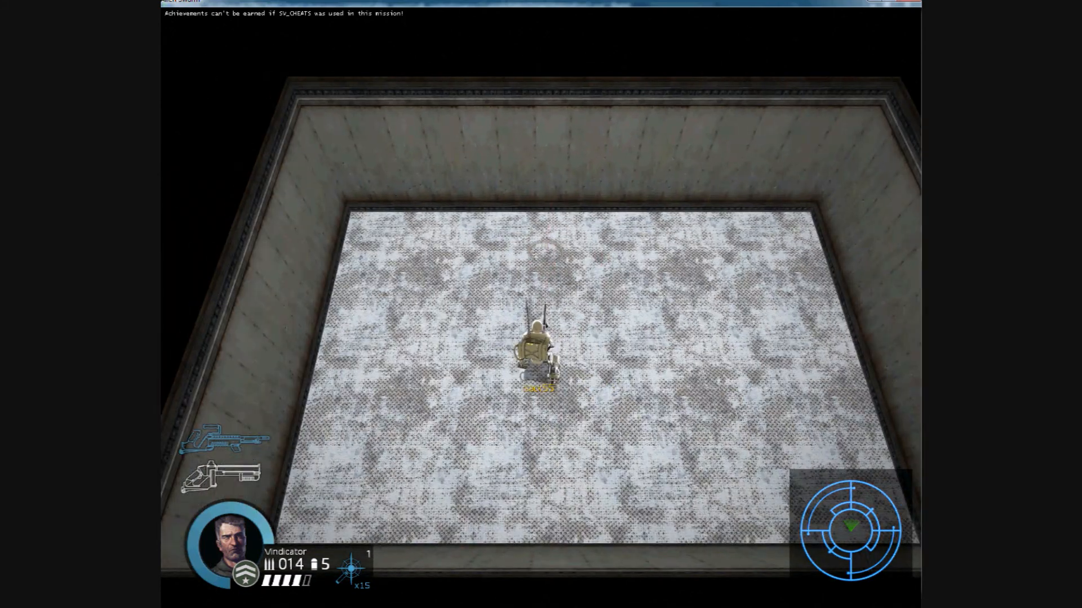
- Exit the game with the console command quit and close the finished compile window
key("grave")
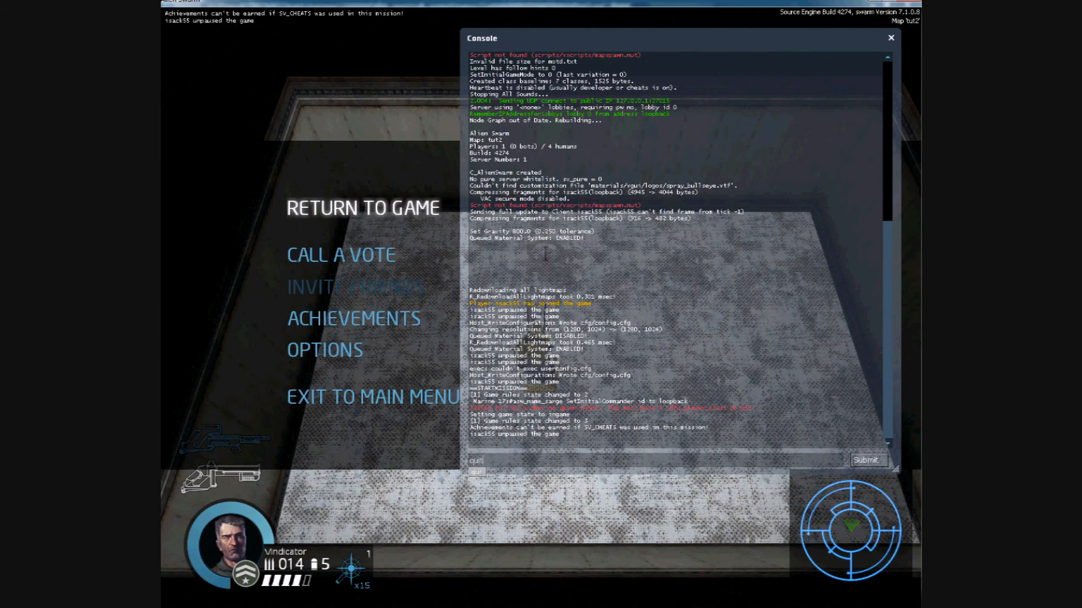
type("quit")
key("Return")
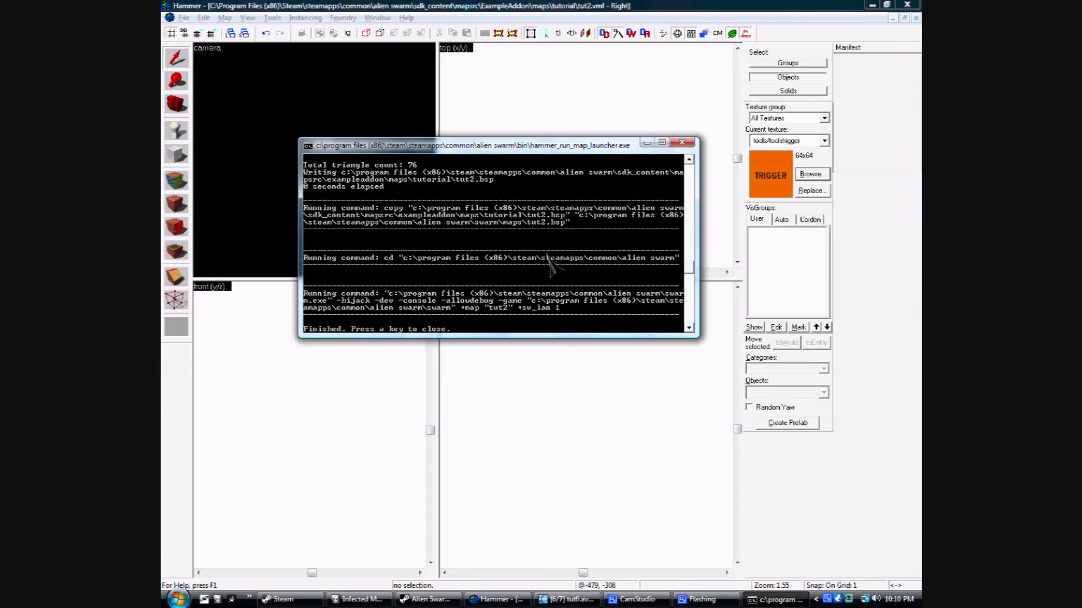
key("Return")
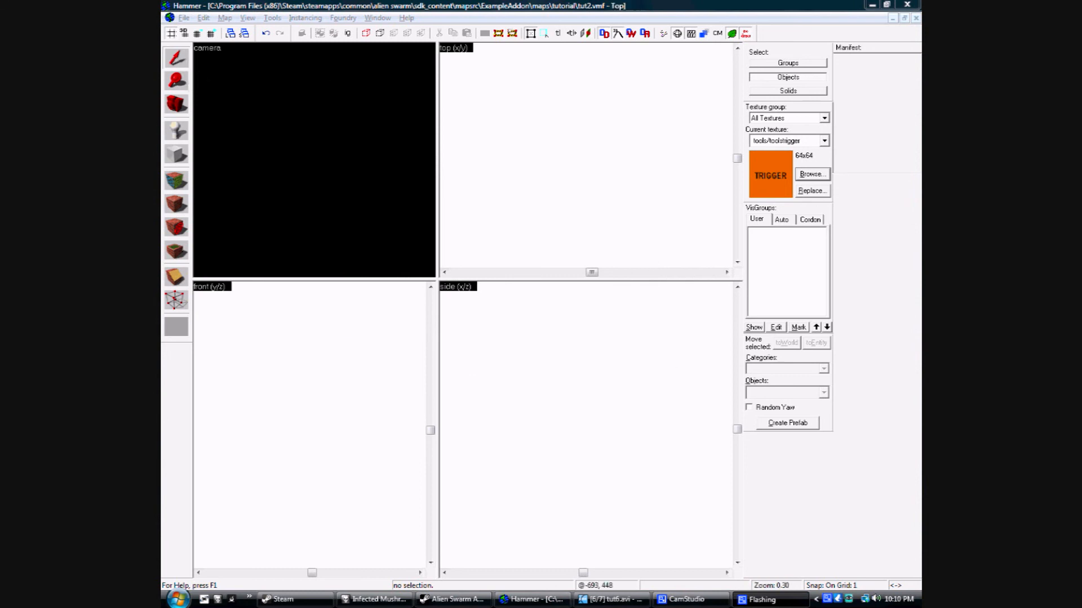
- Fly the 3D camera above and into the room to examine its wall tops, corners and player start
left_click(777, 473)
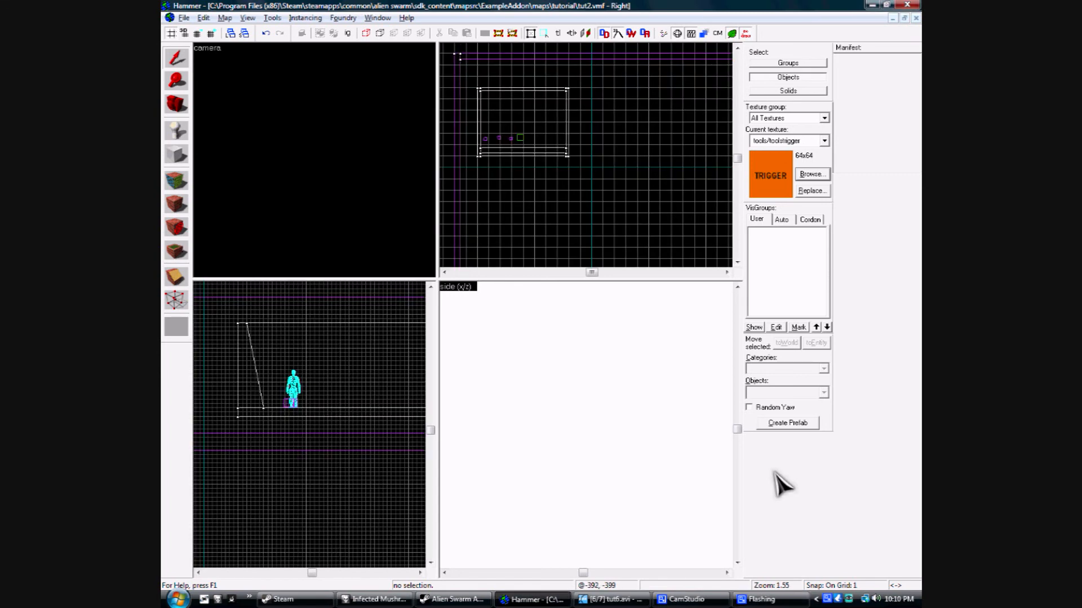
key("z")
key("w")
key("w")
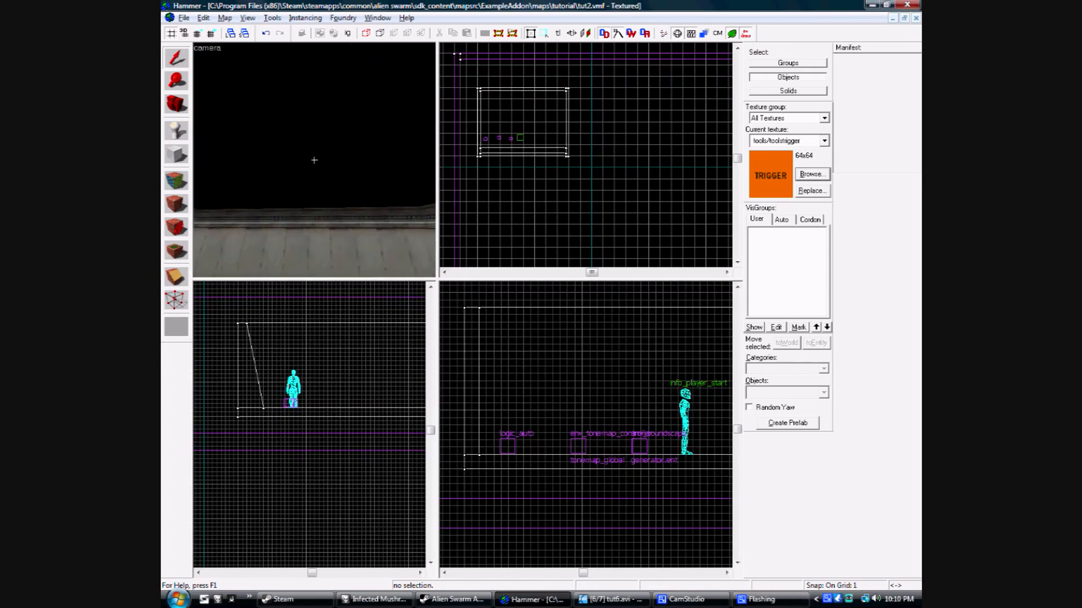
key("w")
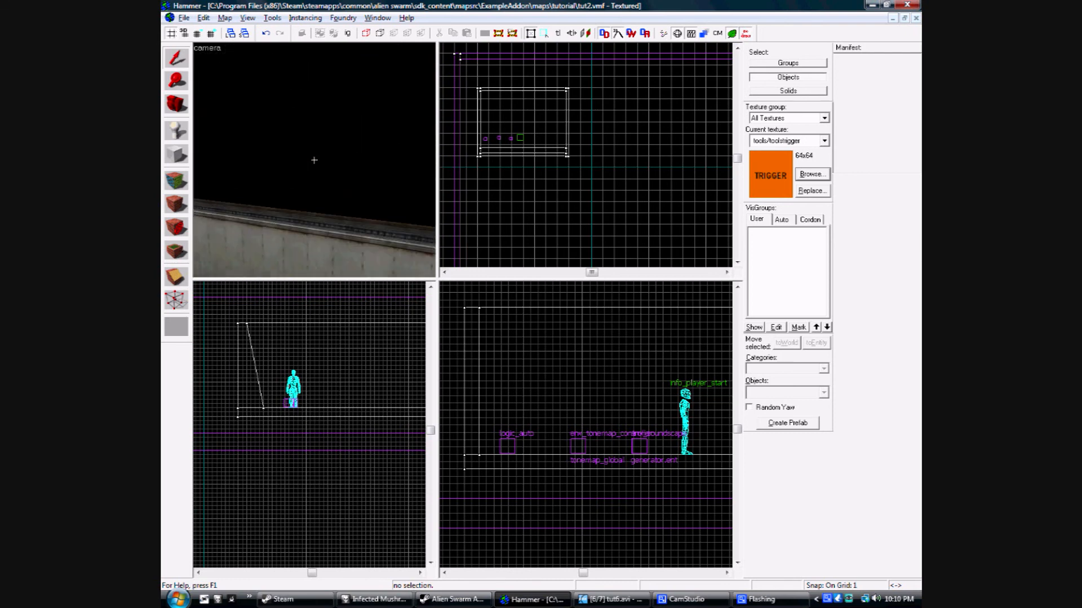
key("w")
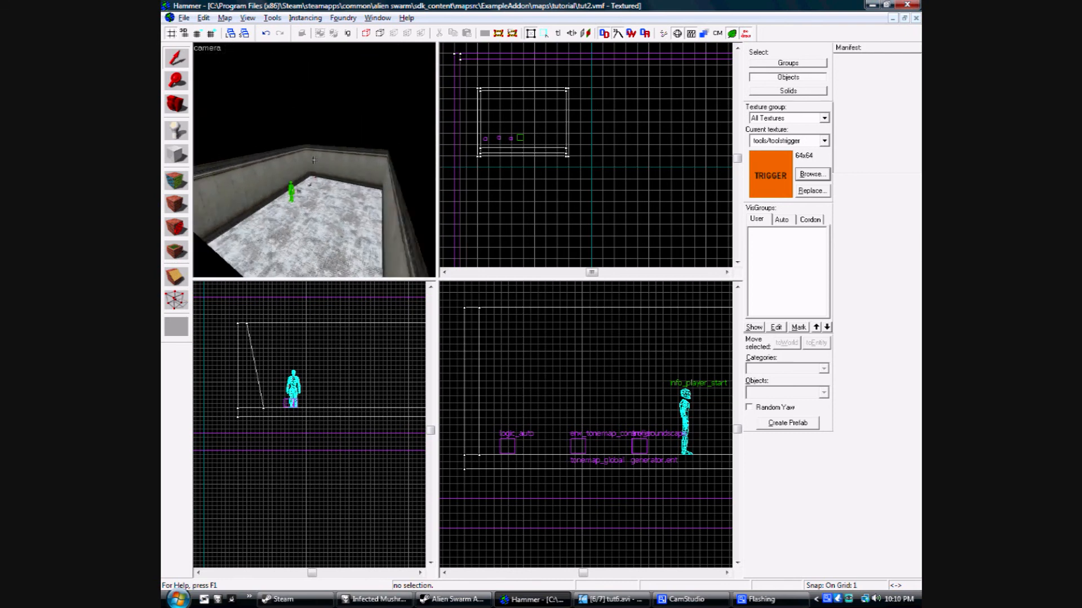
key("w")
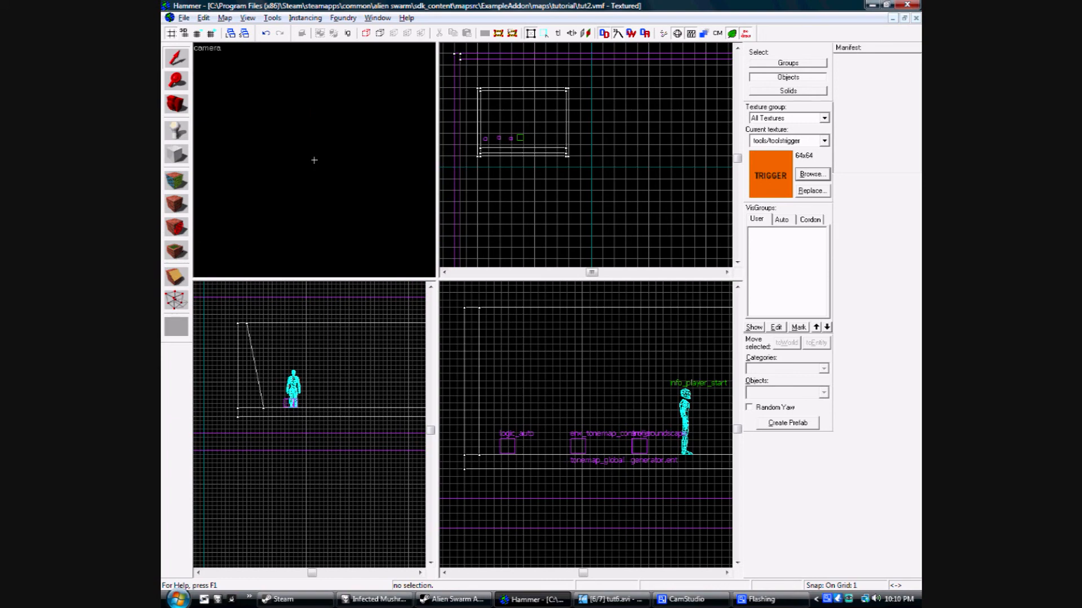
key("w")
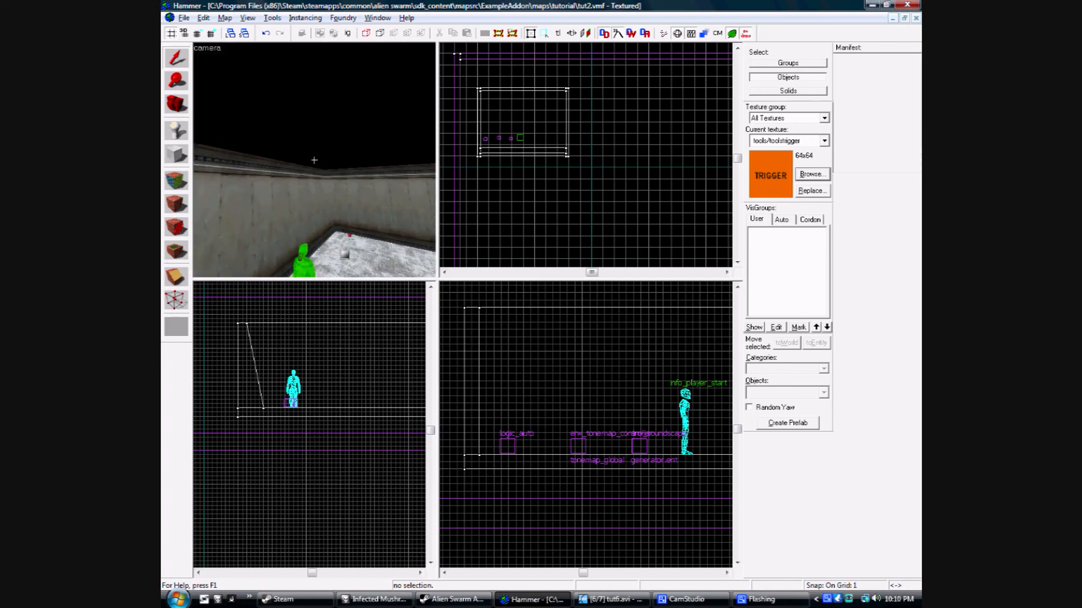